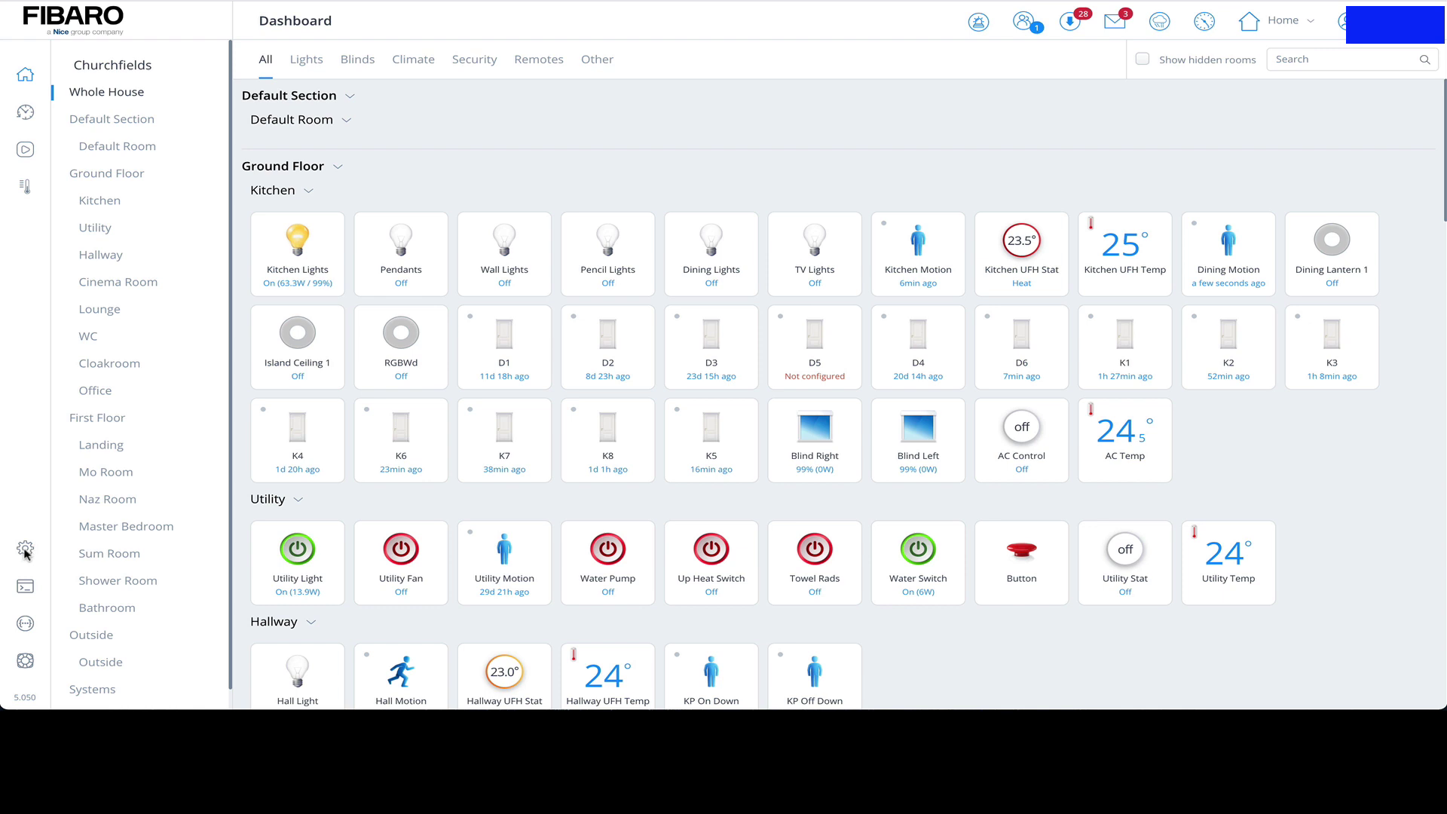
Step: In the Climate settings, start adding a new zone and choose manual setup
{"action": "left_click", "coordinate": [25, 550]}
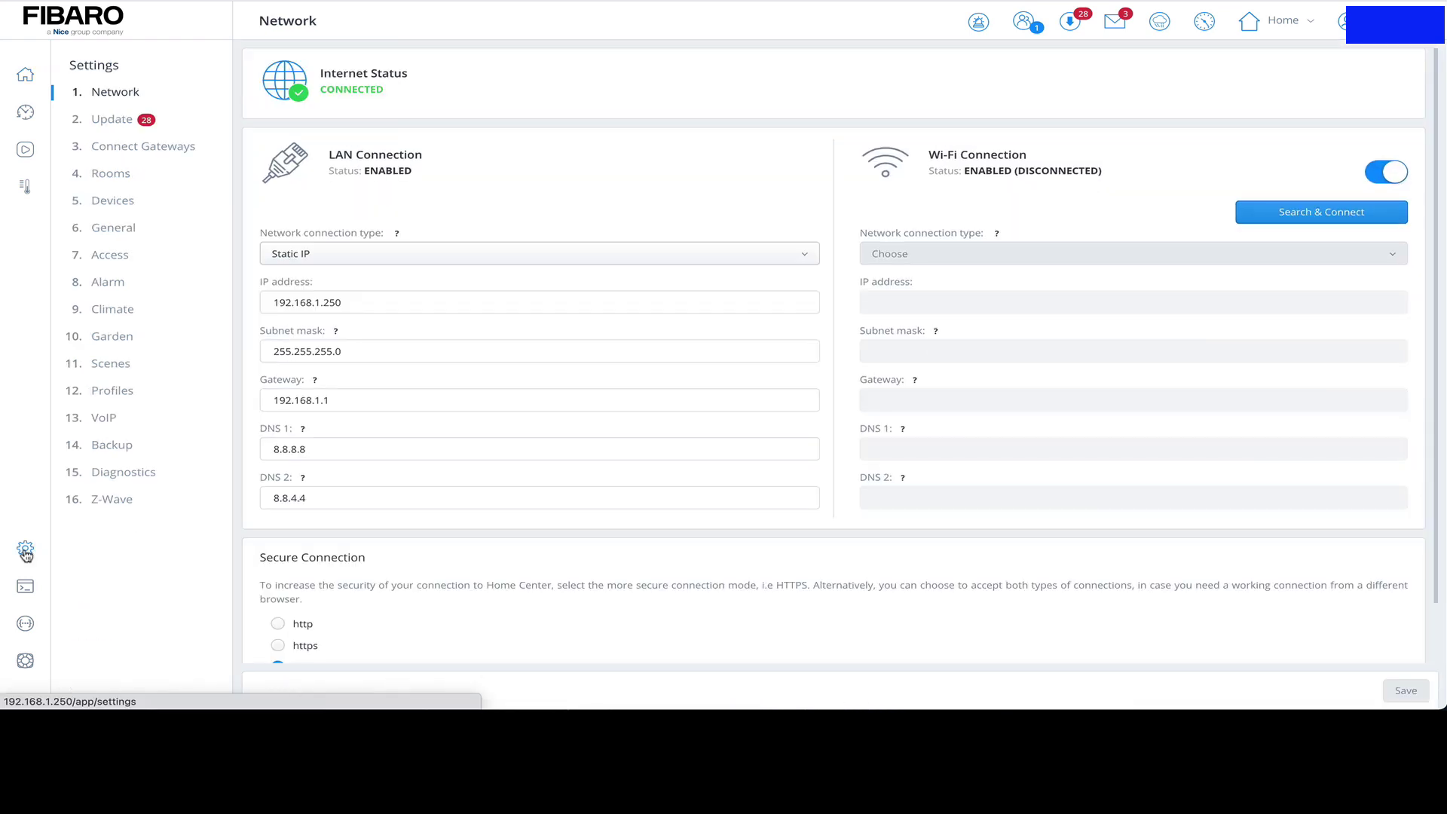
{"action": "left_click", "coordinate": [113, 310]}
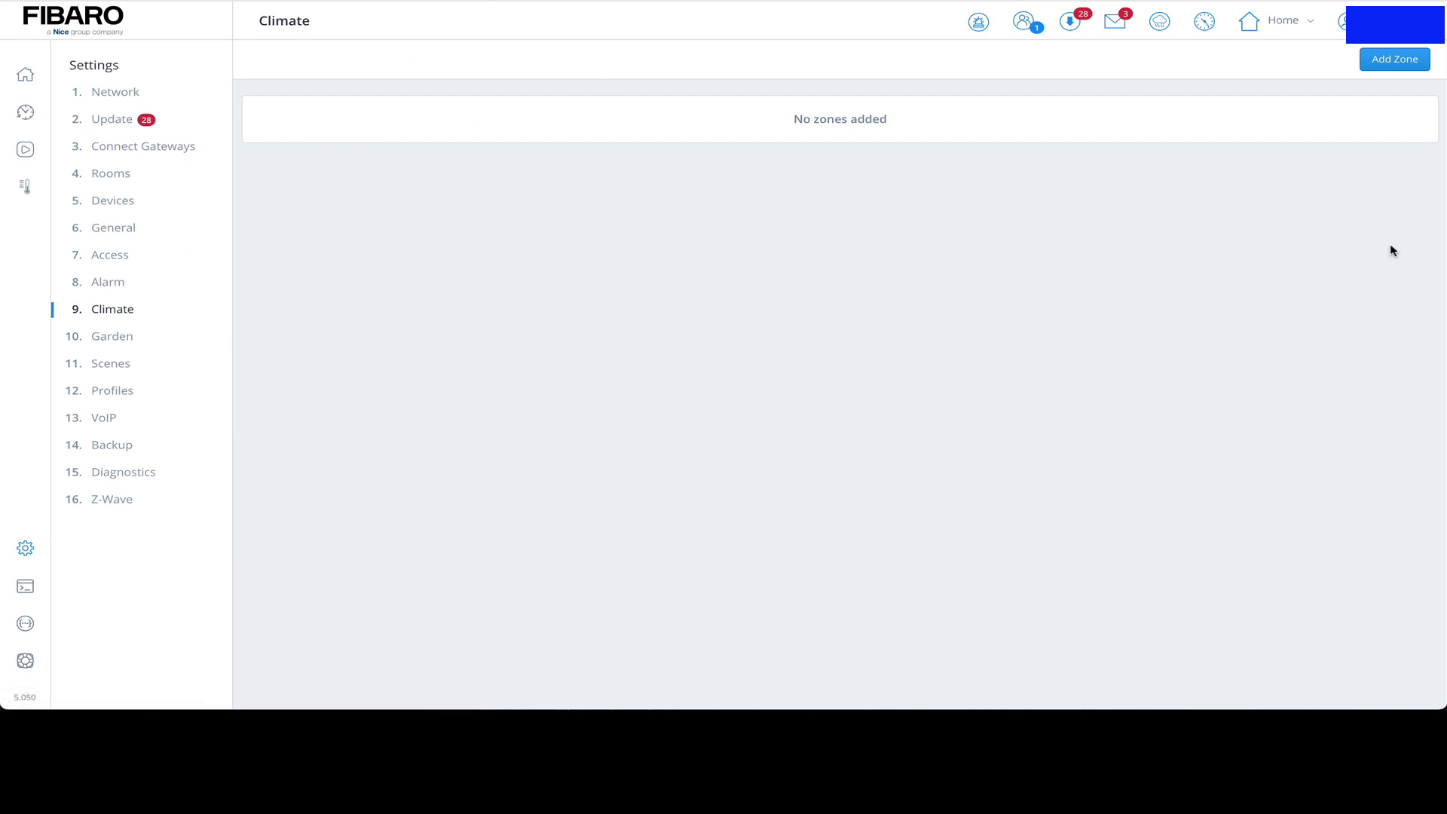
{"action": "left_click", "coordinate": [1393, 67]}
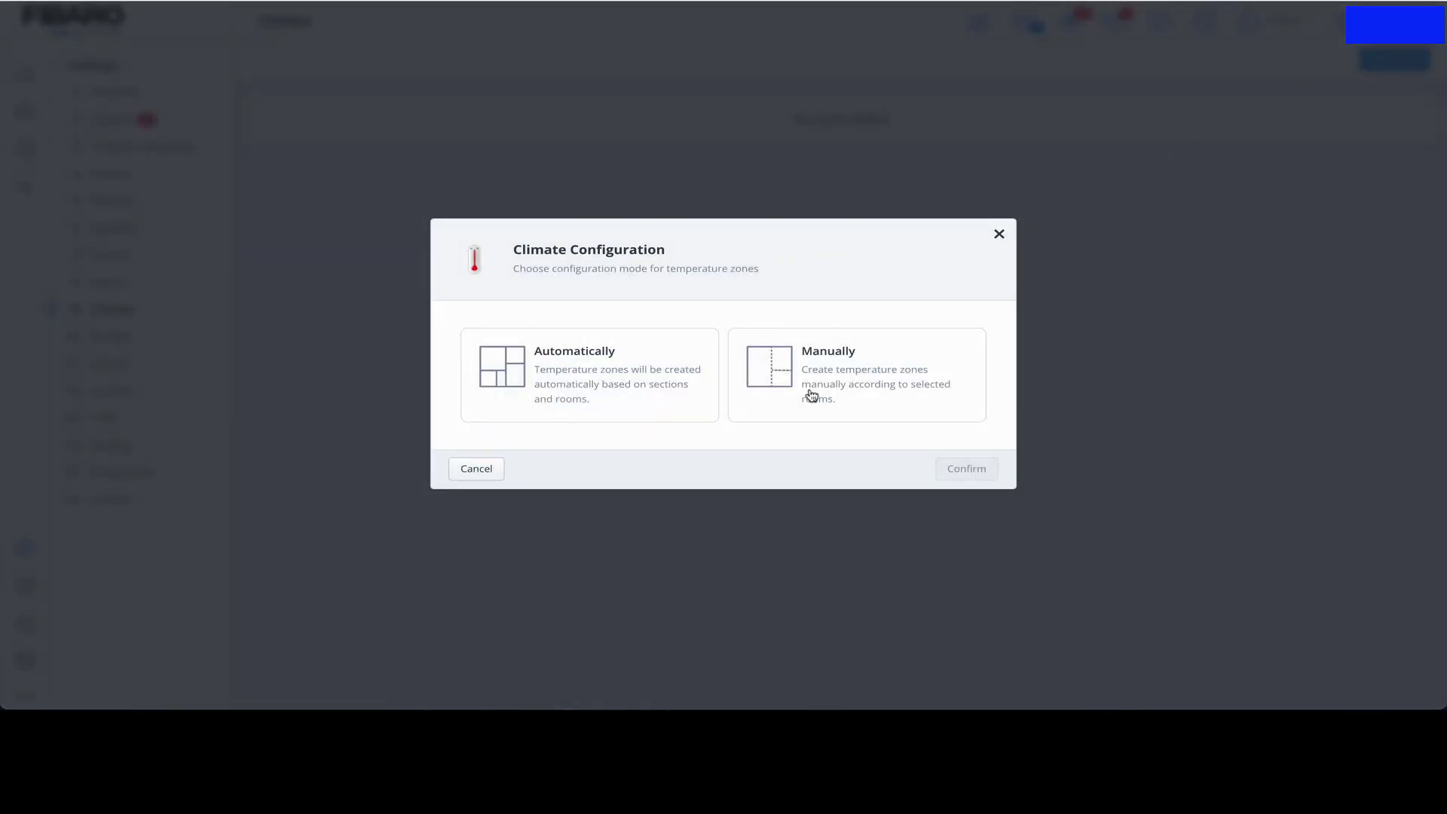
{"action": "left_click", "coordinate": [811, 394]}
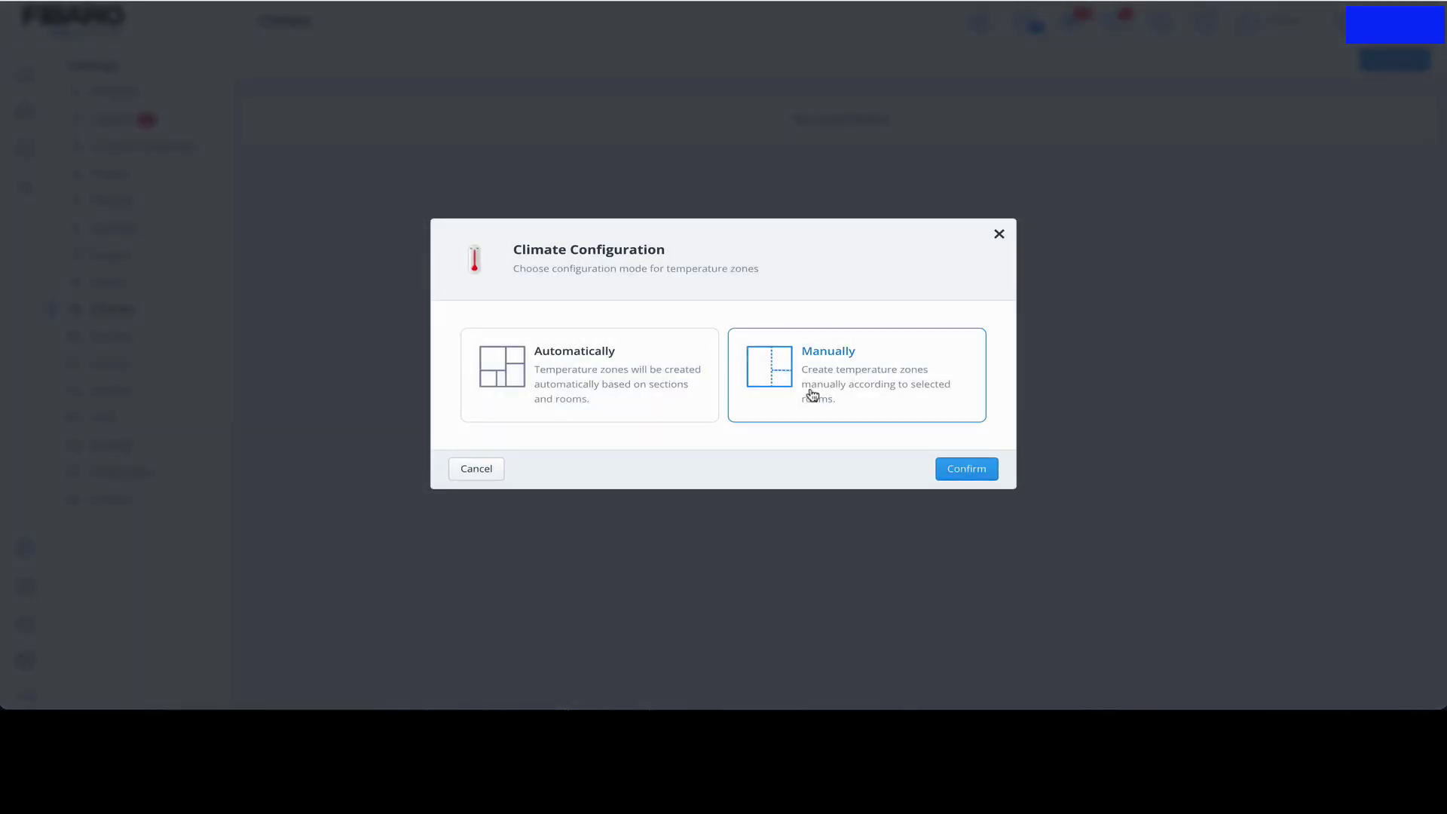
Step: Name the manual zone 'Kitchen Thermostat' and include only Kitchen UFH Stat, excluding AC Control
{"action": "left_click", "coordinate": [972, 471]}
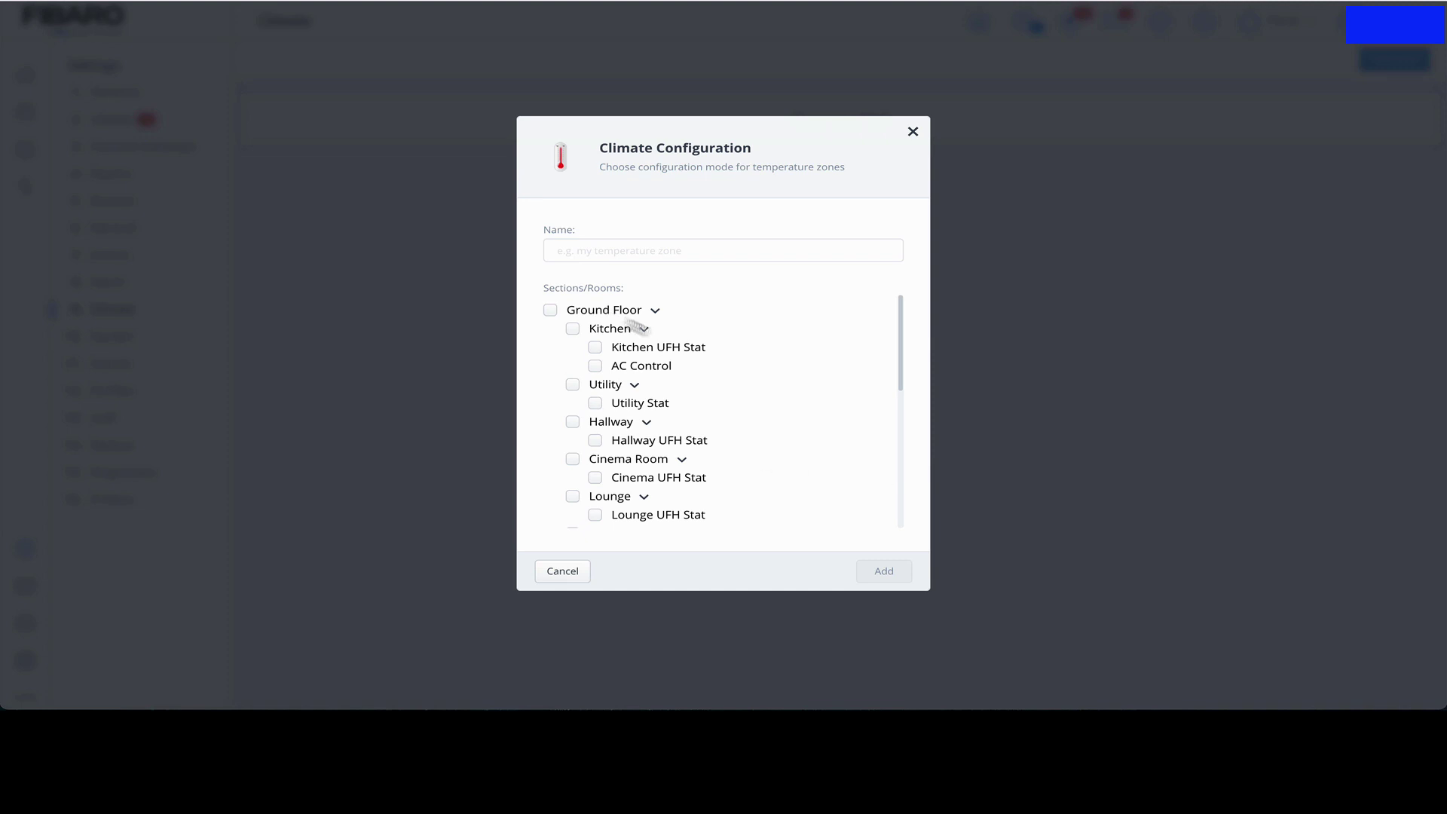
{"action": "scroll", "coordinate": [724, 398], "scroll_direction": "down", "scroll_amount": 1}
{"action": "scroll", "coordinate": [723, 397], "scroll_direction": "up", "scroll_amount": 1}
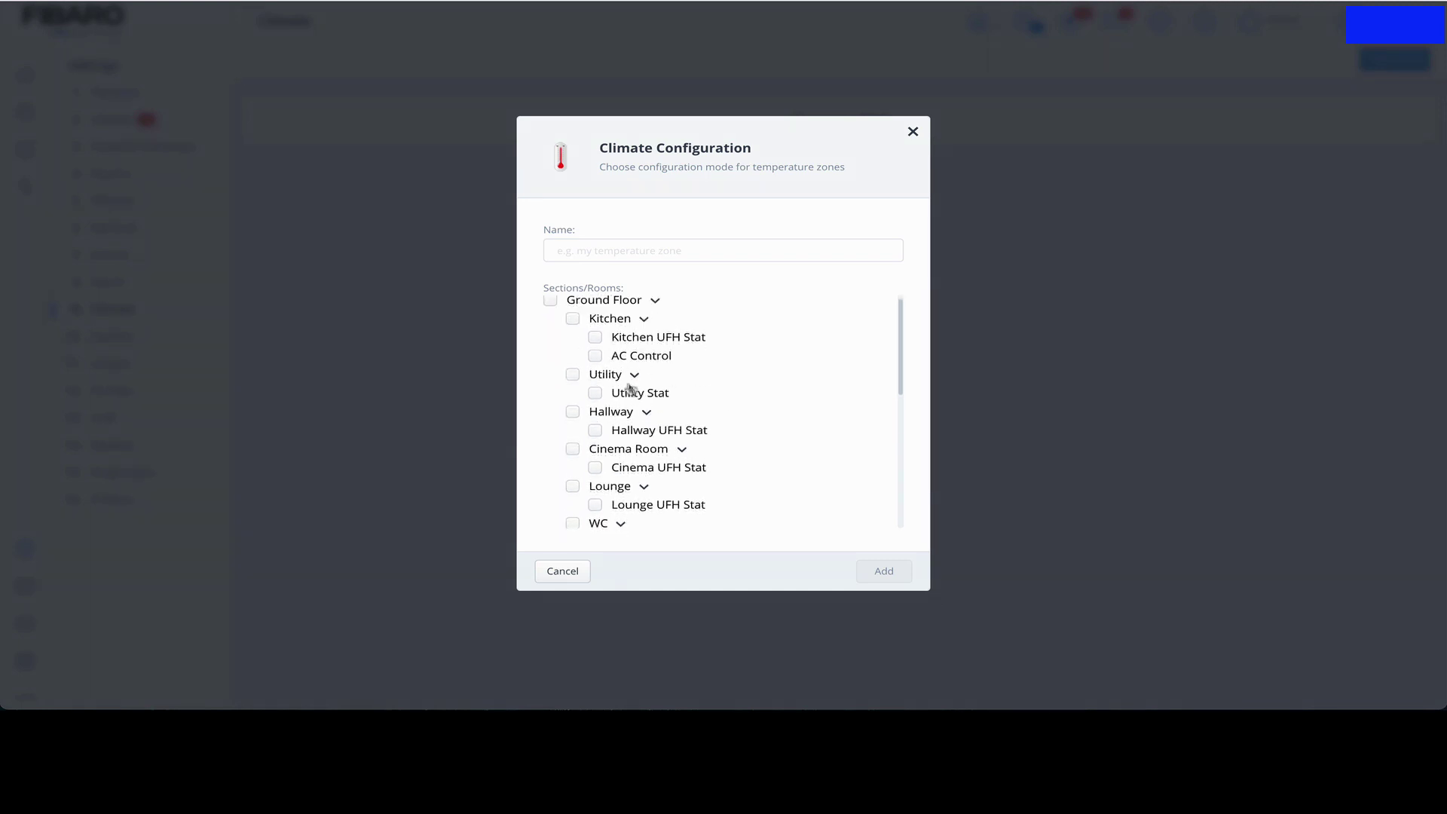
{"action": "scroll", "coordinate": [633, 427], "scroll_direction": "down", "scroll_amount": 2}
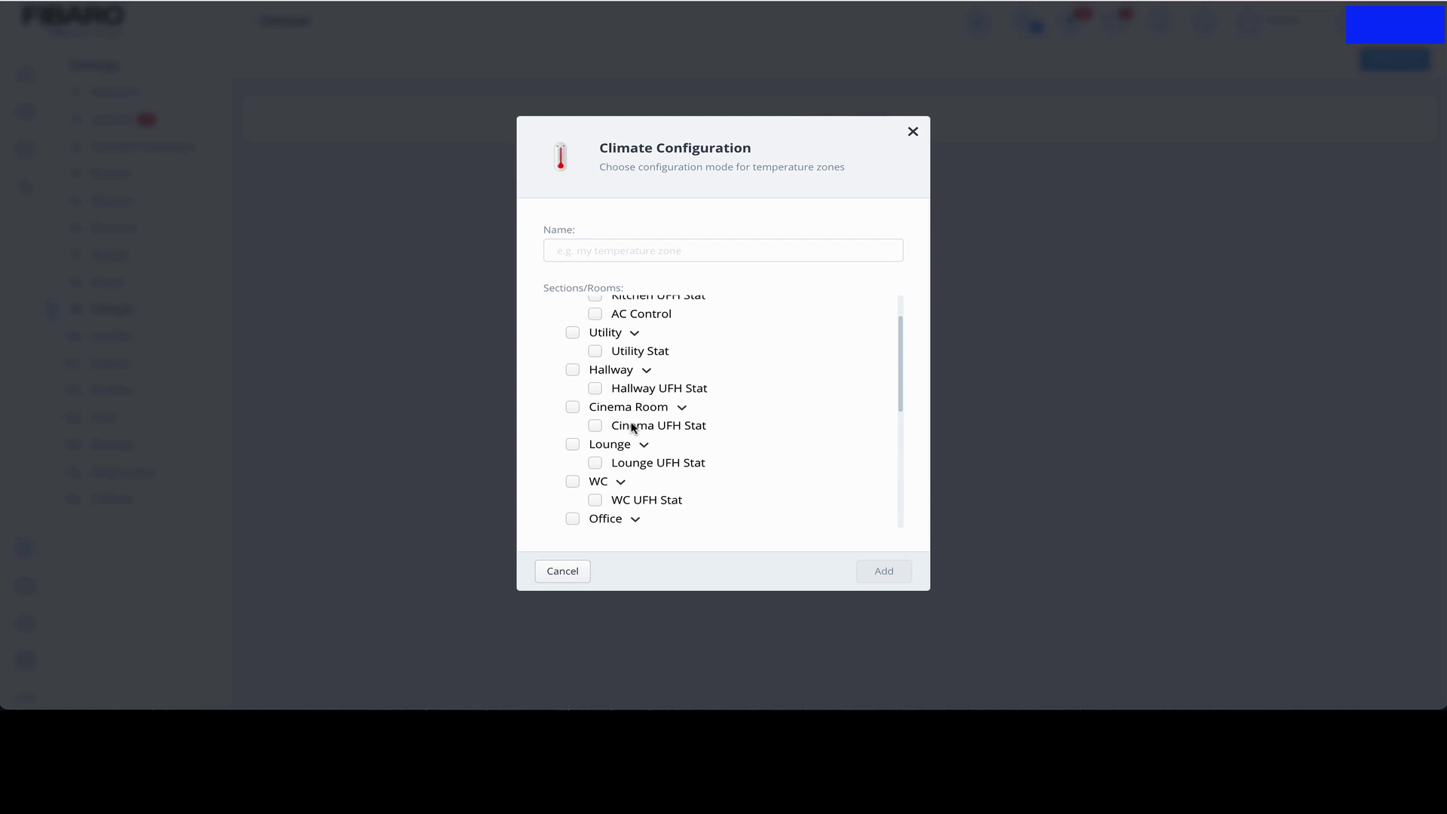
{"action": "scroll", "coordinate": [633, 427], "scroll_direction": "down", "scroll_amount": 2}
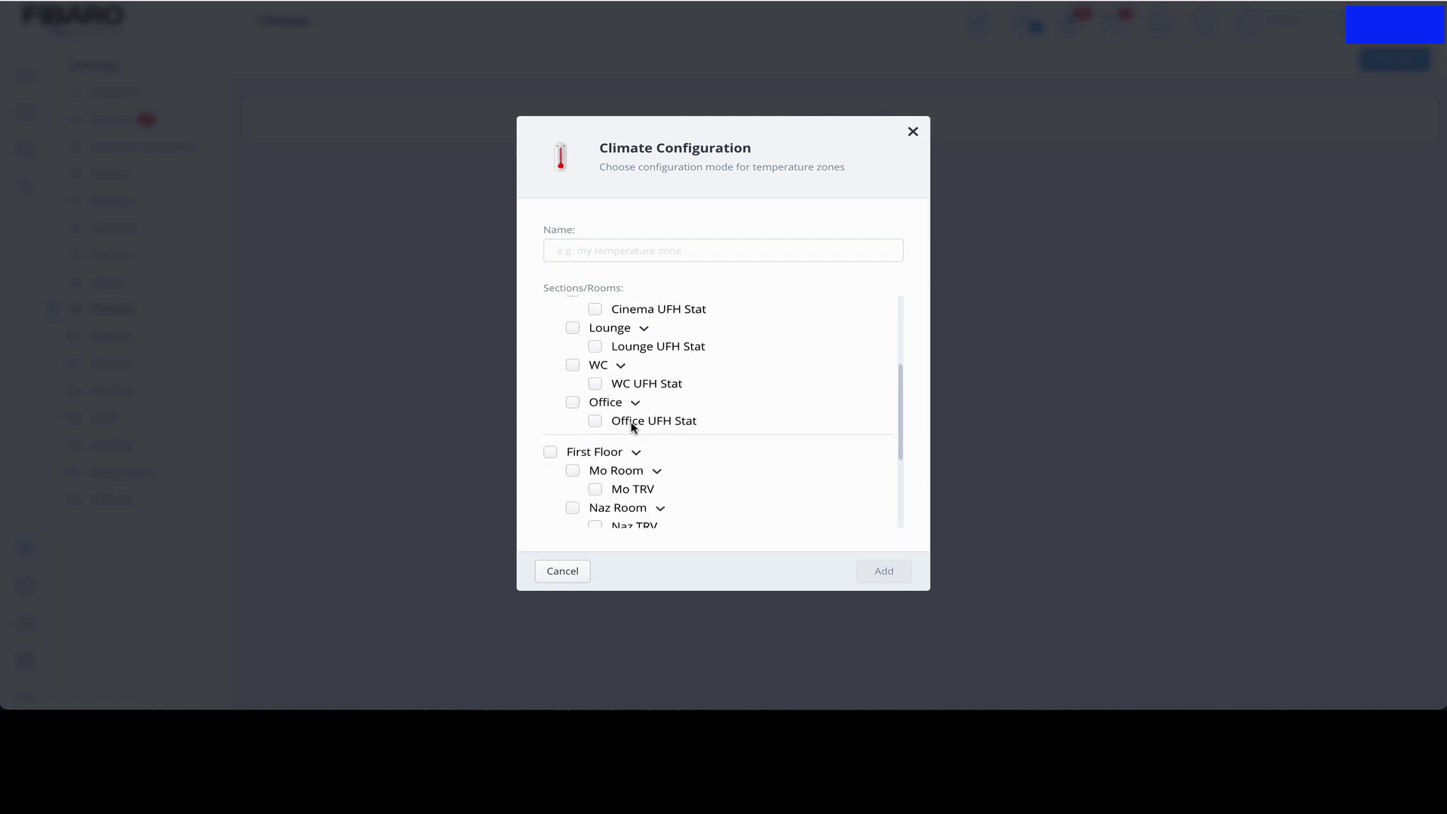
{"action": "scroll", "coordinate": [633, 427], "scroll_direction": "up", "scroll_amount": 4}
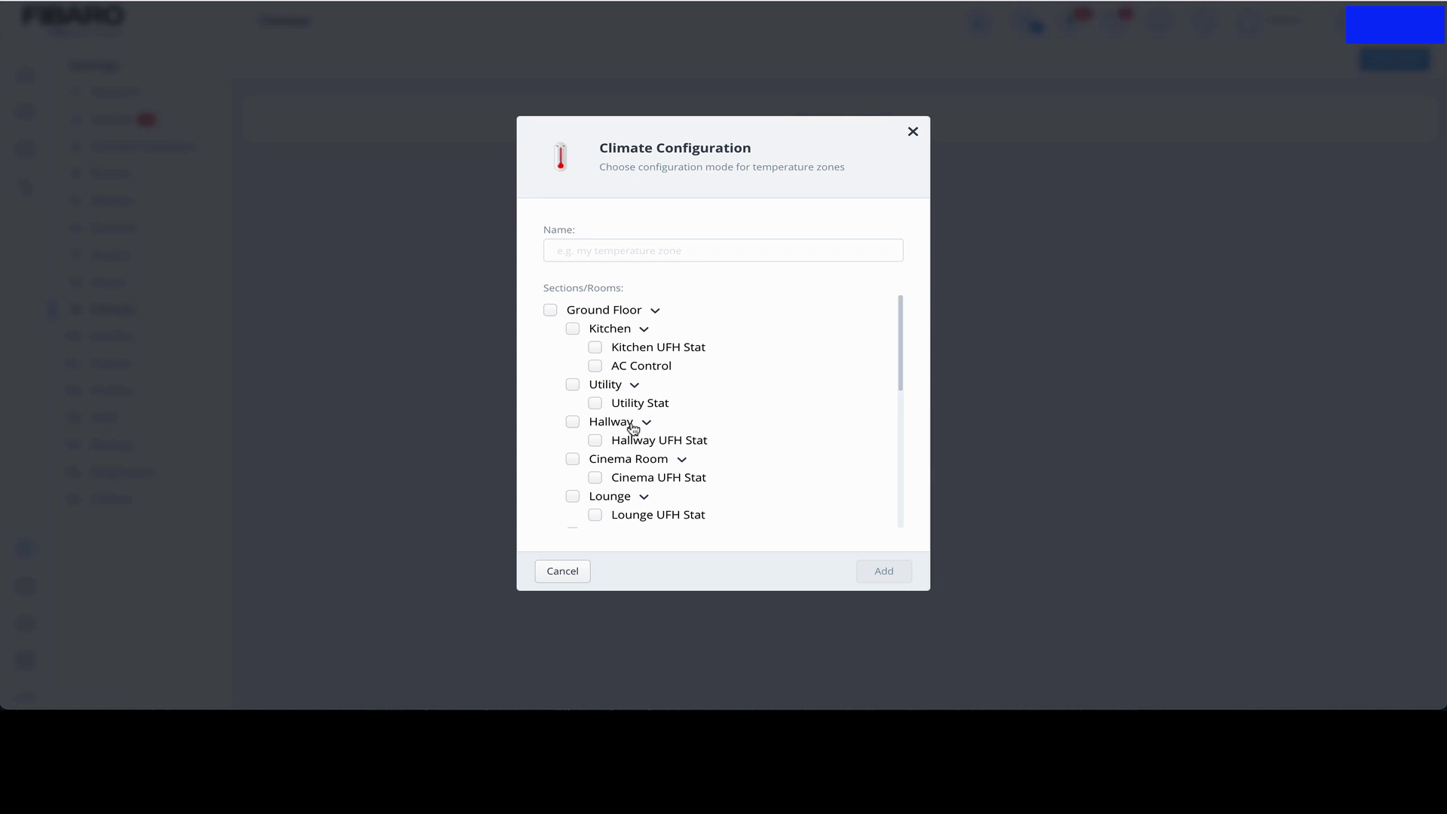
{"action": "left_click", "coordinate": [631, 248]}
{"action": "type", "text": "Kitchen"}
{"action": "left_click", "coordinate": [572, 329]}
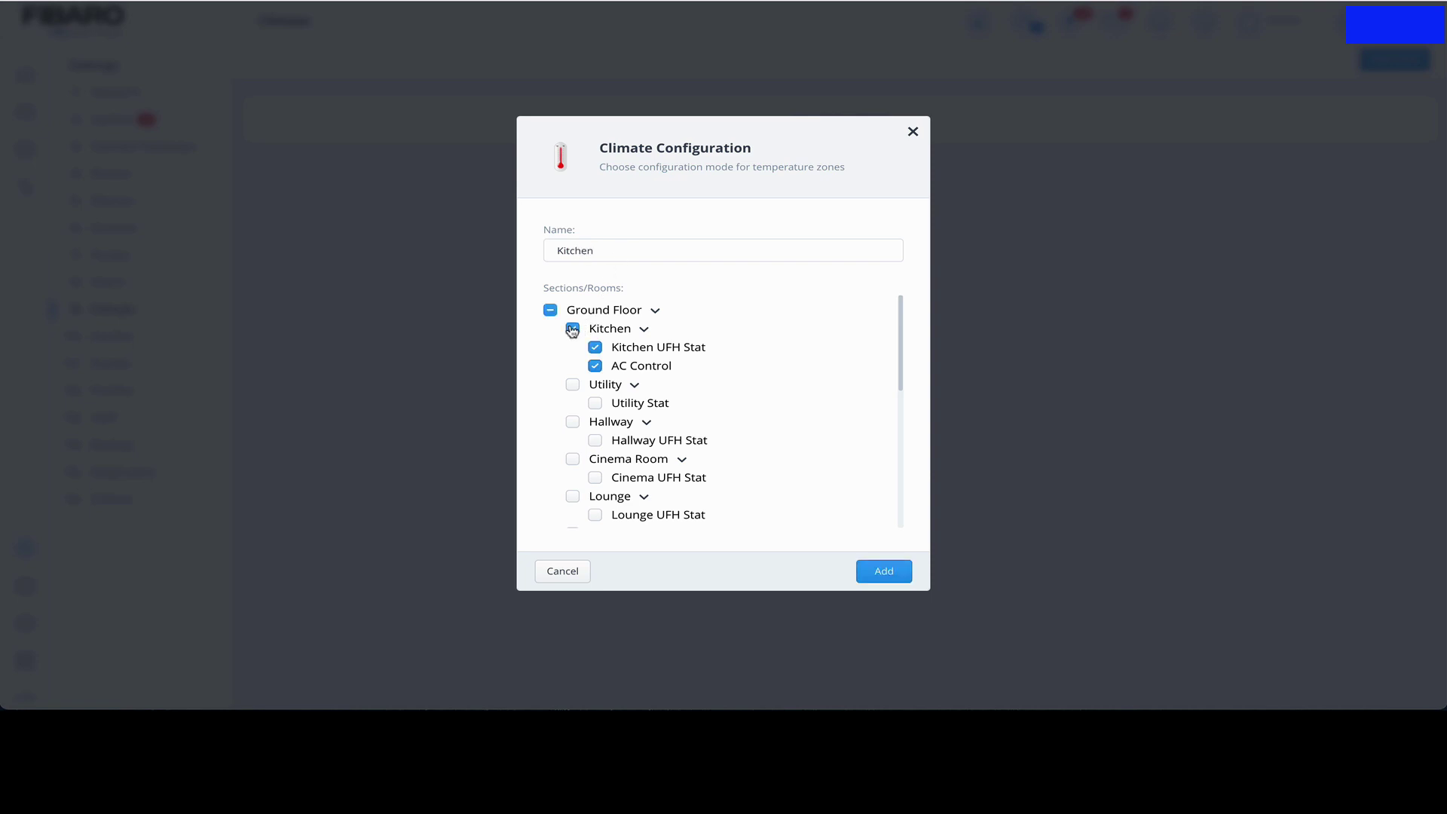
{"action": "left_click", "coordinate": [595, 366]}
{"action": "left_click", "coordinate": [650, 253]}
Step: Add the Kitchen Thermostat zone and expand its weekly heating schedule
{"action": "left_click", "coordinate": [889, 573]}
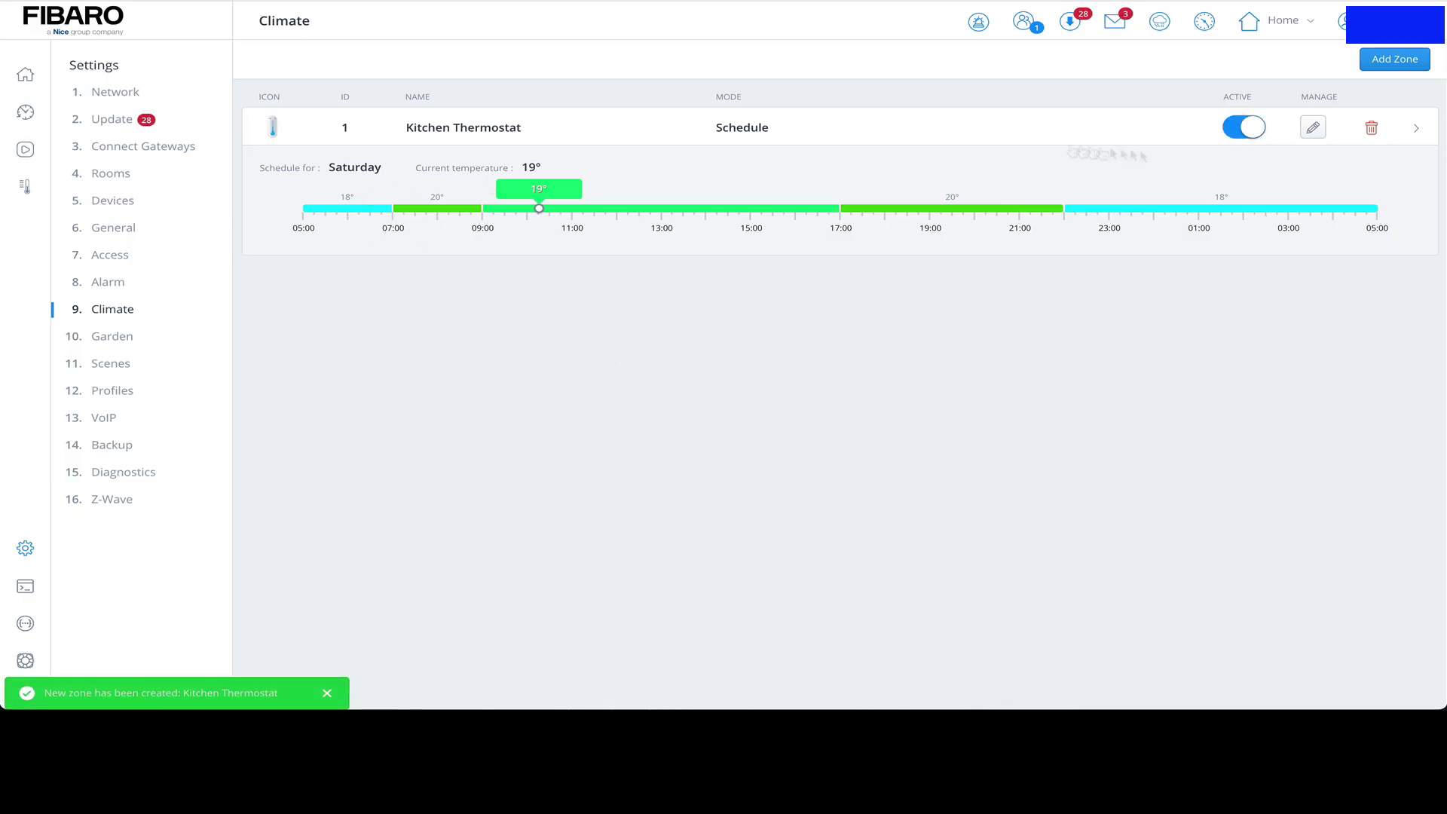
{"action": "left_click", "coordinate": [1419, 131]}
{"action": "scroll", "coordinate": [862, 444], "scroll_direction": "down", "scroll_amount": 2}
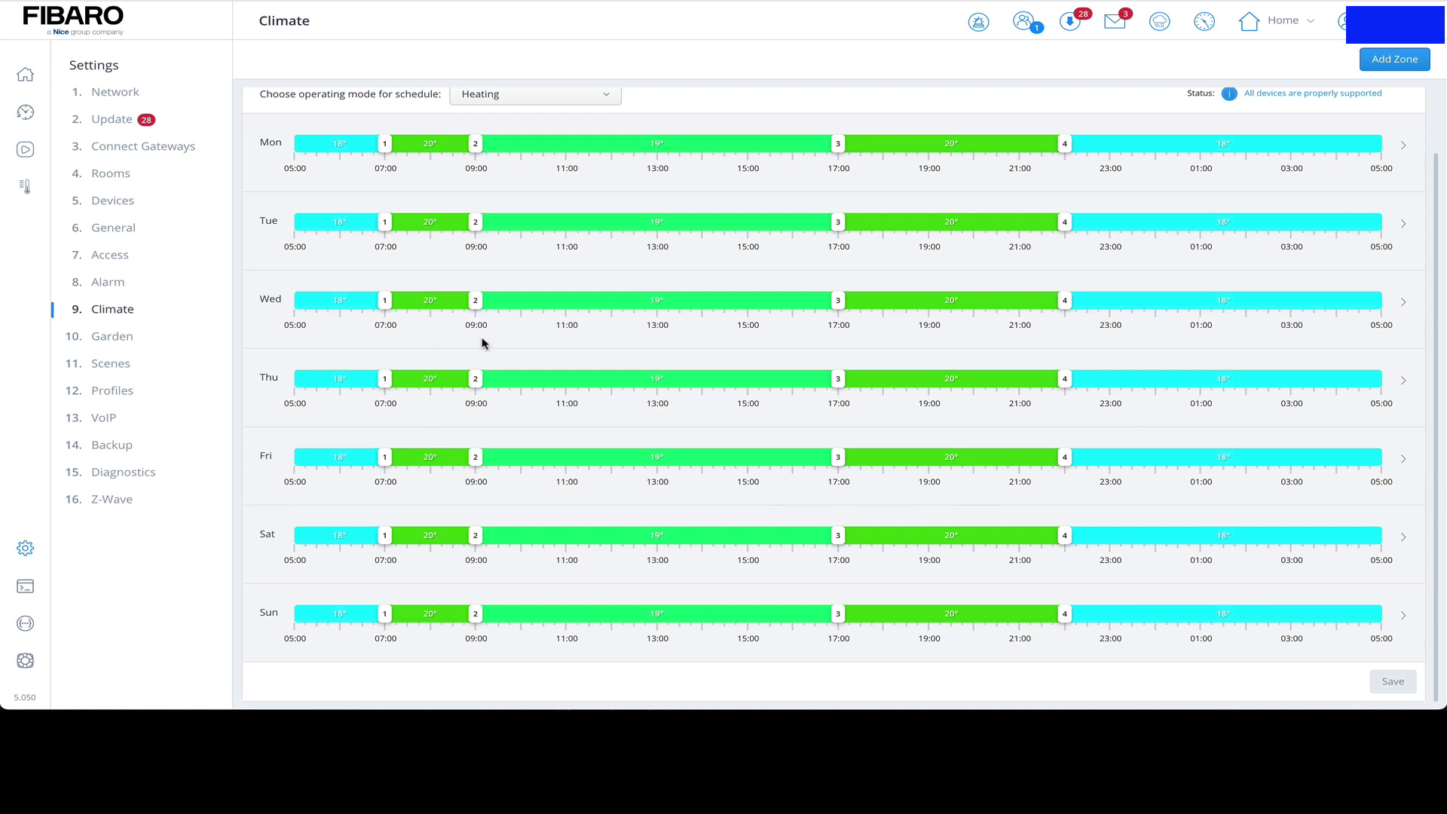
{"action": "scroll", "coordinate": [482, 343], "scroll_direction": "up", "scroll_amount": 2}
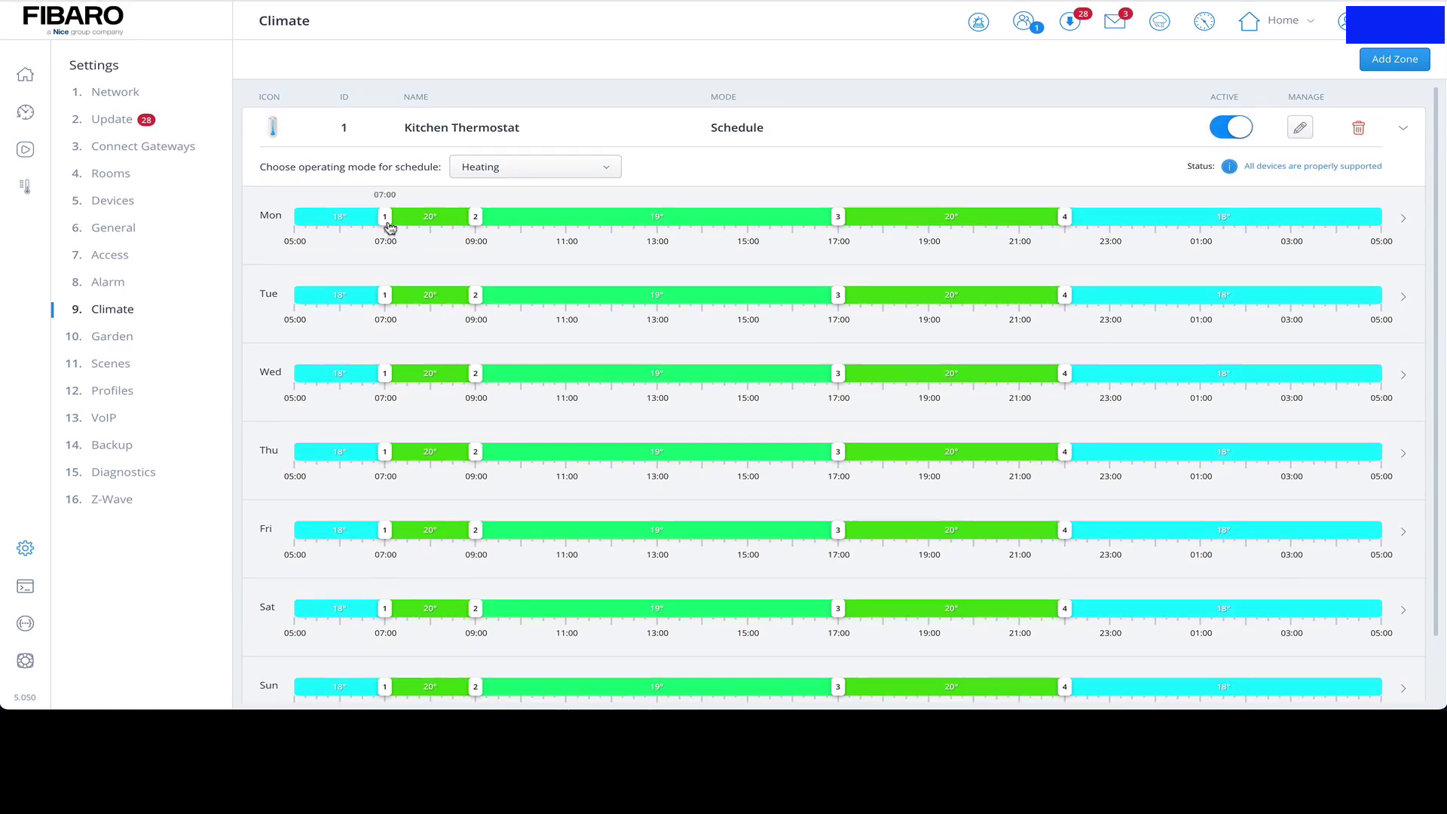
Step: Retime Monday's switch points so the first switch is at 06:00 and later ones shift later
{"action": "left_click", "coordinate": [390, 227]}
{"action": "left_click_drag", "start_coordinate": [386, 219], "coordinate": [543, 218]}
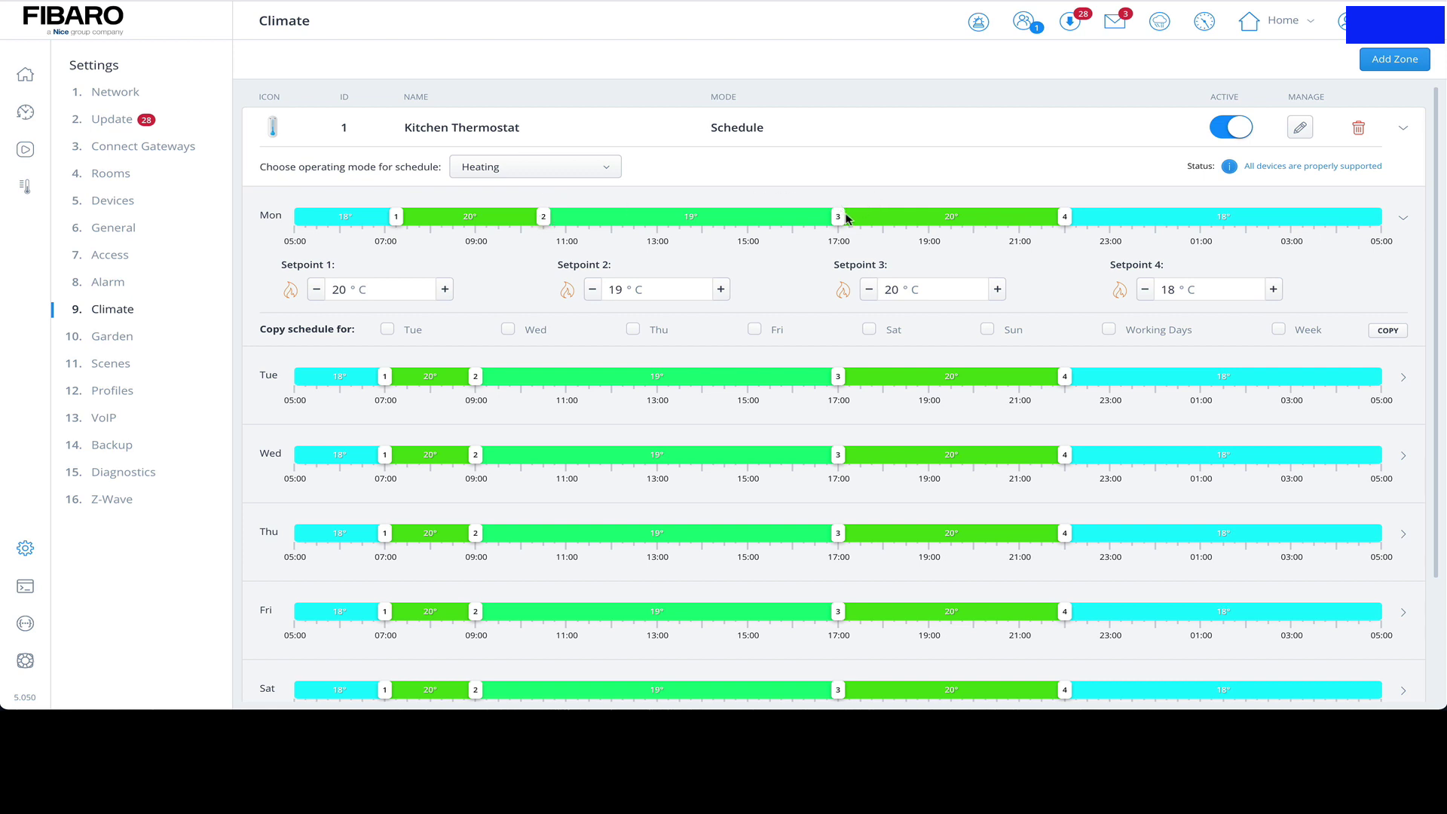
{"action": "left_click_drag", "start_coordinate": [837, 218], "coordinate": [883, 219]}
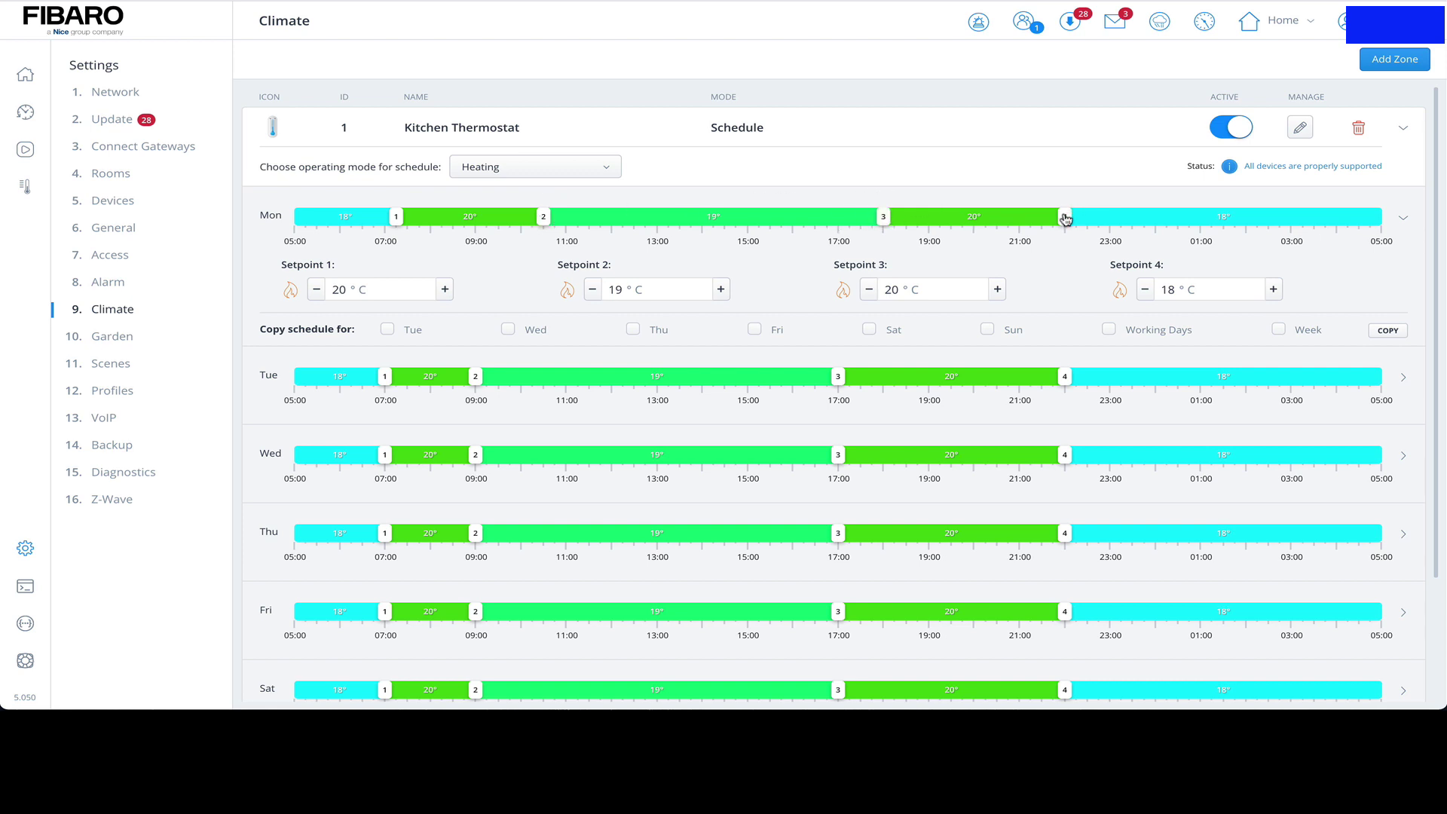
{"action": "left_click_drag", "start_coordinate": [1065, 218], "coordinate": [1134, 218]}
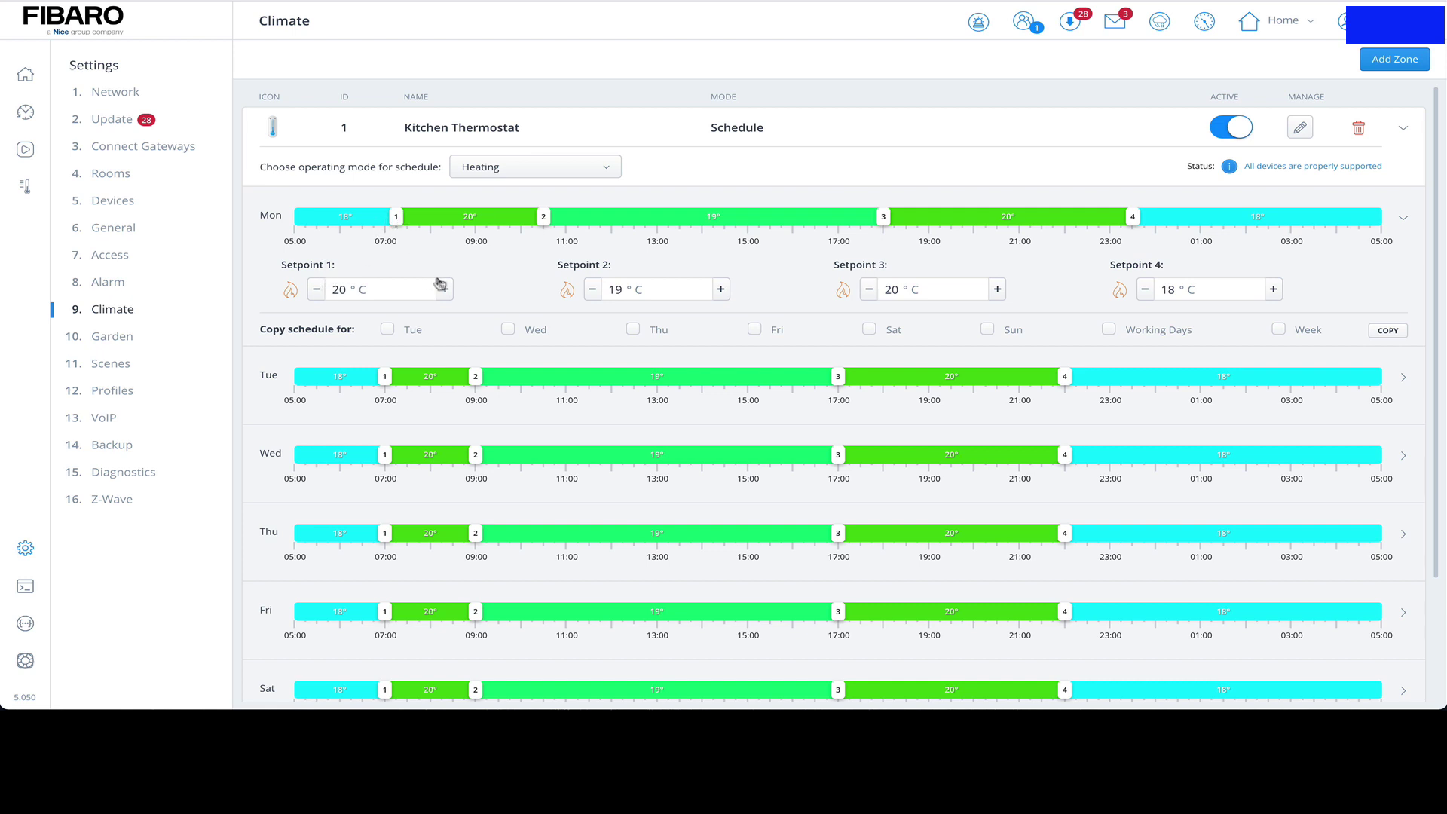
{"action": "left_click_drag", "start_coordinate": [396, 219], "coordinate": [336, 220]}
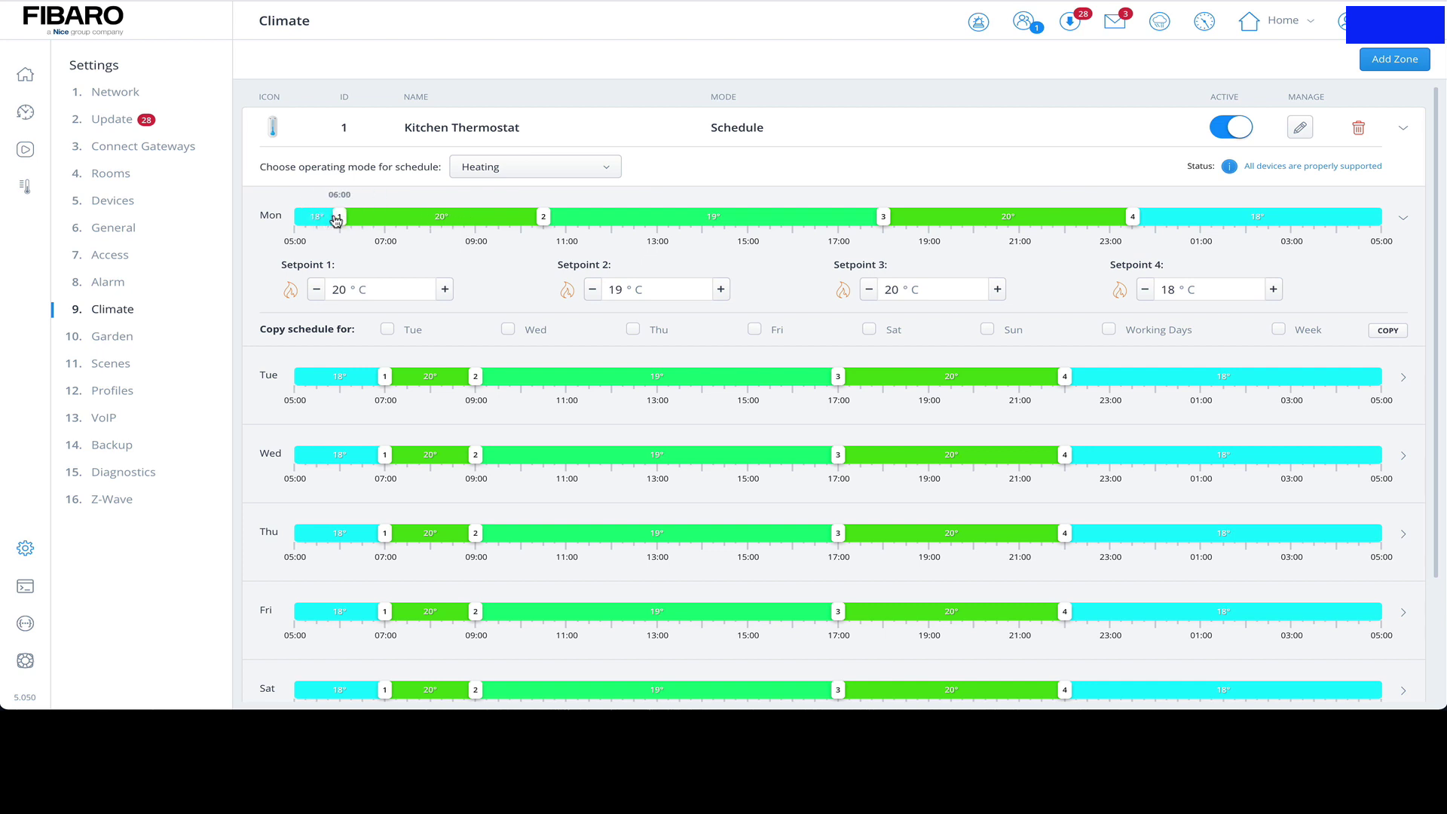
Step: Raise Monday's first setpoint to 23° and set the second switch time to 11:00
{"action": "left_click", "coordinate": [443, 289]}
{"action": "left_click", "coordinate": [443, 288]}
{"action": "left_click", "coordinate": [444, 288]}
{"action": "left_click", "coordinate": [444, 288]}
{"action": "left_click", "coordinate": [444, 288]}
{"action": "left_click", "coordinate": [444, 289]}
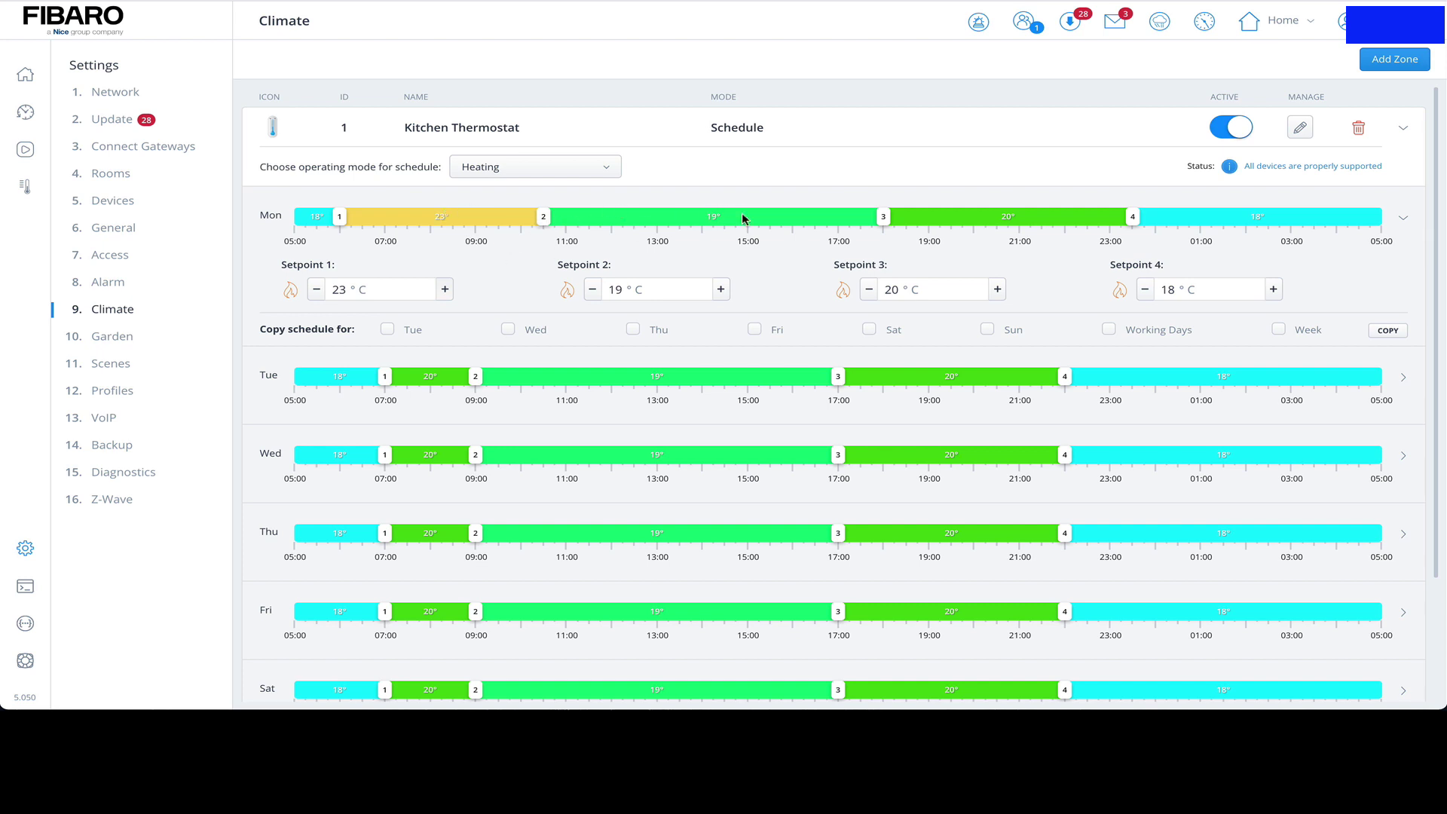
{"action": "left_click_drag", "start_coordinate": [542, 218], "coordinate": [577, 219]}
{"action": "left_click", "coordinate": [572, 220]}
{"action": "left_click_drag", "start_coordinate": [573, 220], "coordinate": [566, 220]}
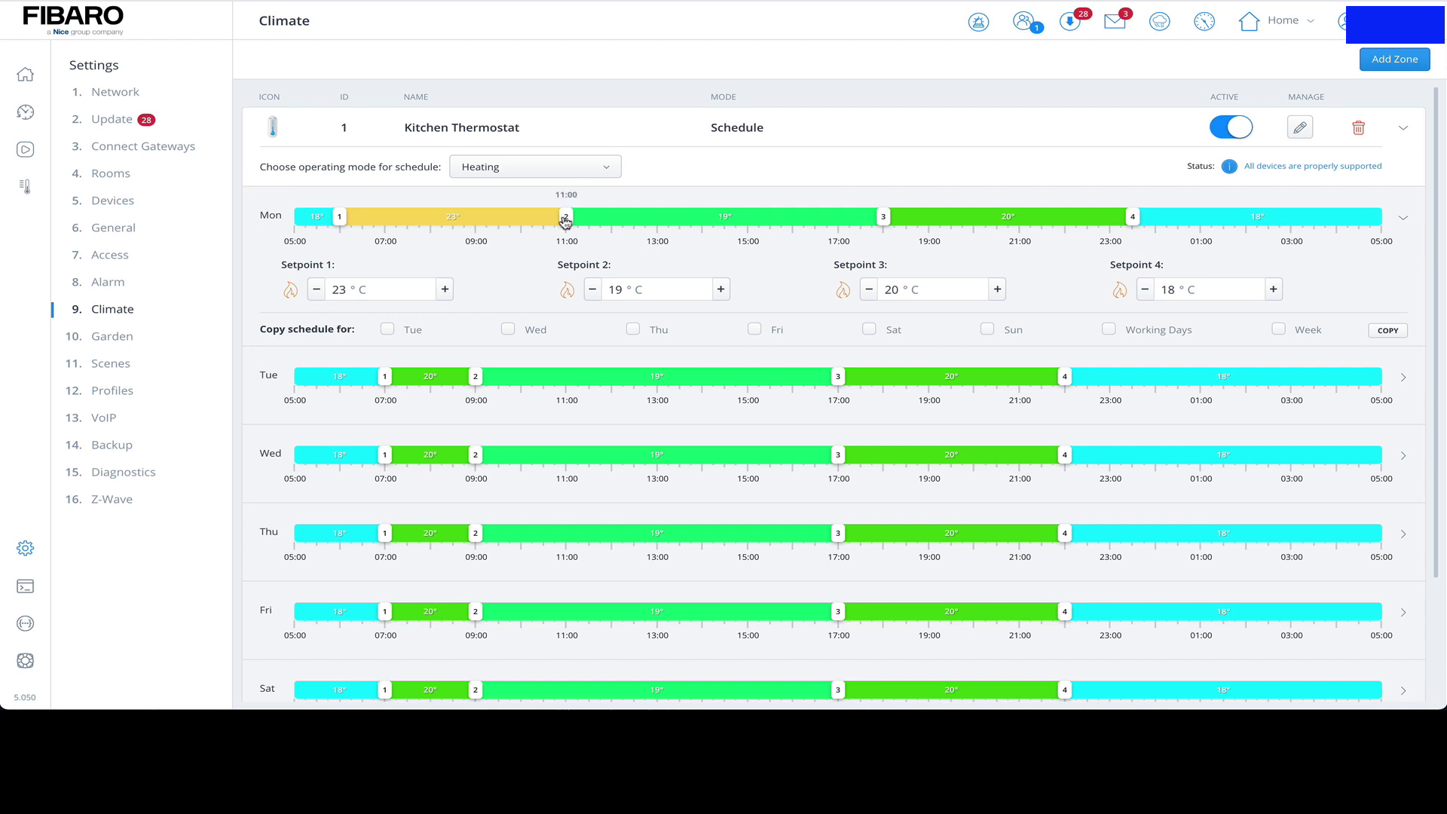
Step: Set Monday's second setpoint to 22 °C, third to 23 °C, and move the fourth switch to 00:15
{"action": "left_click", "coordinate": [721, 290]}
{"action": "left_click", "coordinate": [722, 291]}
{"action": "left_click", "coordinate": [722, 290]}
{"action": "left_click", "coordinate": [722, 290]}
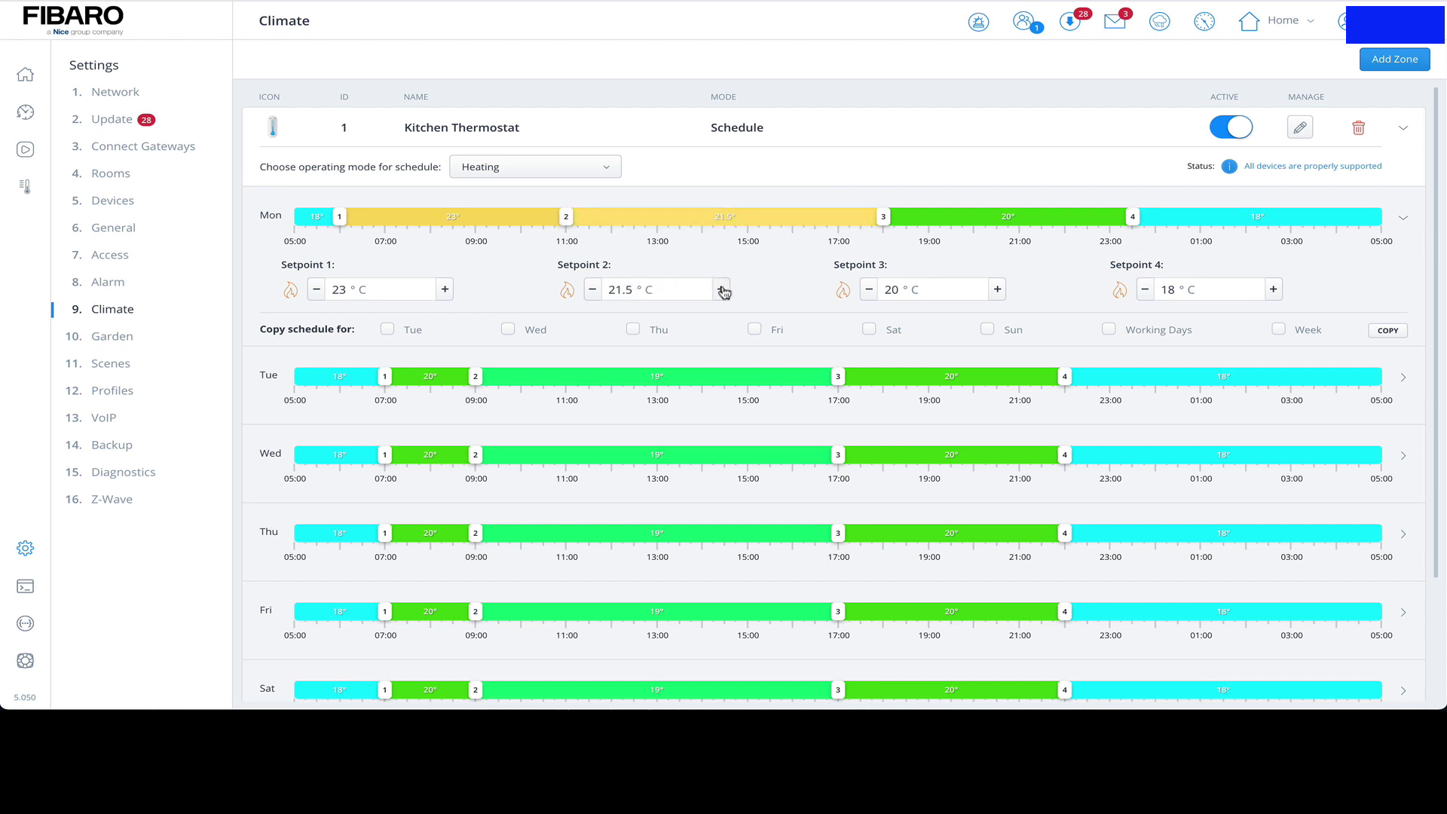
{"action": "left_click", "coordinate": [722, 290]}
{"action": "mouse_move", "coordinate": [883, 218]}
{"action": "left_mouse_down"}
{"action": "mouse_move", "coordinate": [909, 219]}
{"action": "mouse_move", "coordinate": [883, 217]}
{"action": "left_mouse_up"}
{"action": "left_click", "coordinate": [998, 289]}
{"action": "left_click", "coordinate": [998, 289]}
{"action": "left_click", "coordinate": [998, 290]}
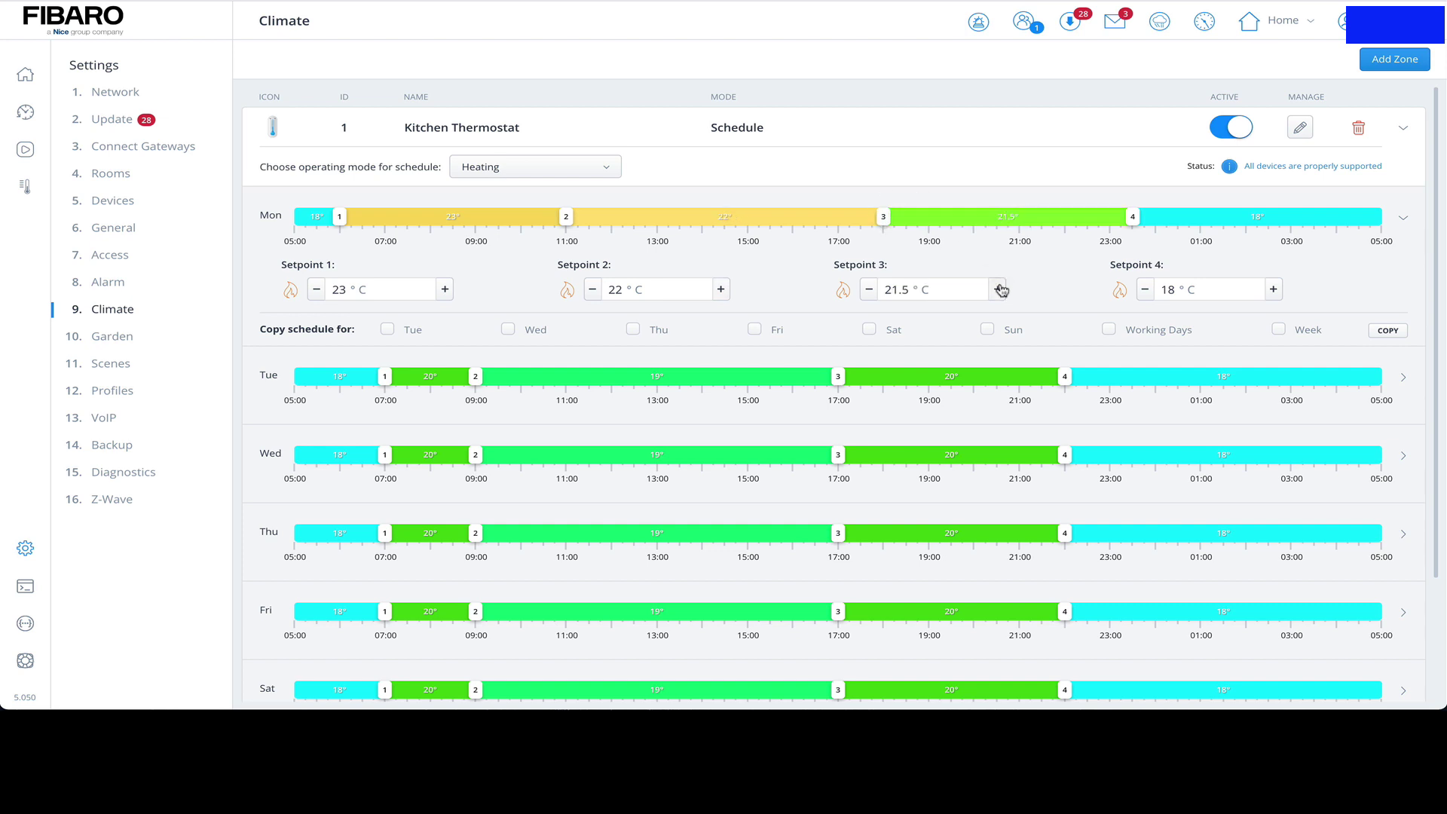
{"action": "left_click", "coordinate": [999, 290]}
{"action": "left_click", "coordinate": [998, 289]}
{"action": "left_click", "coordinate": [998, 289]}
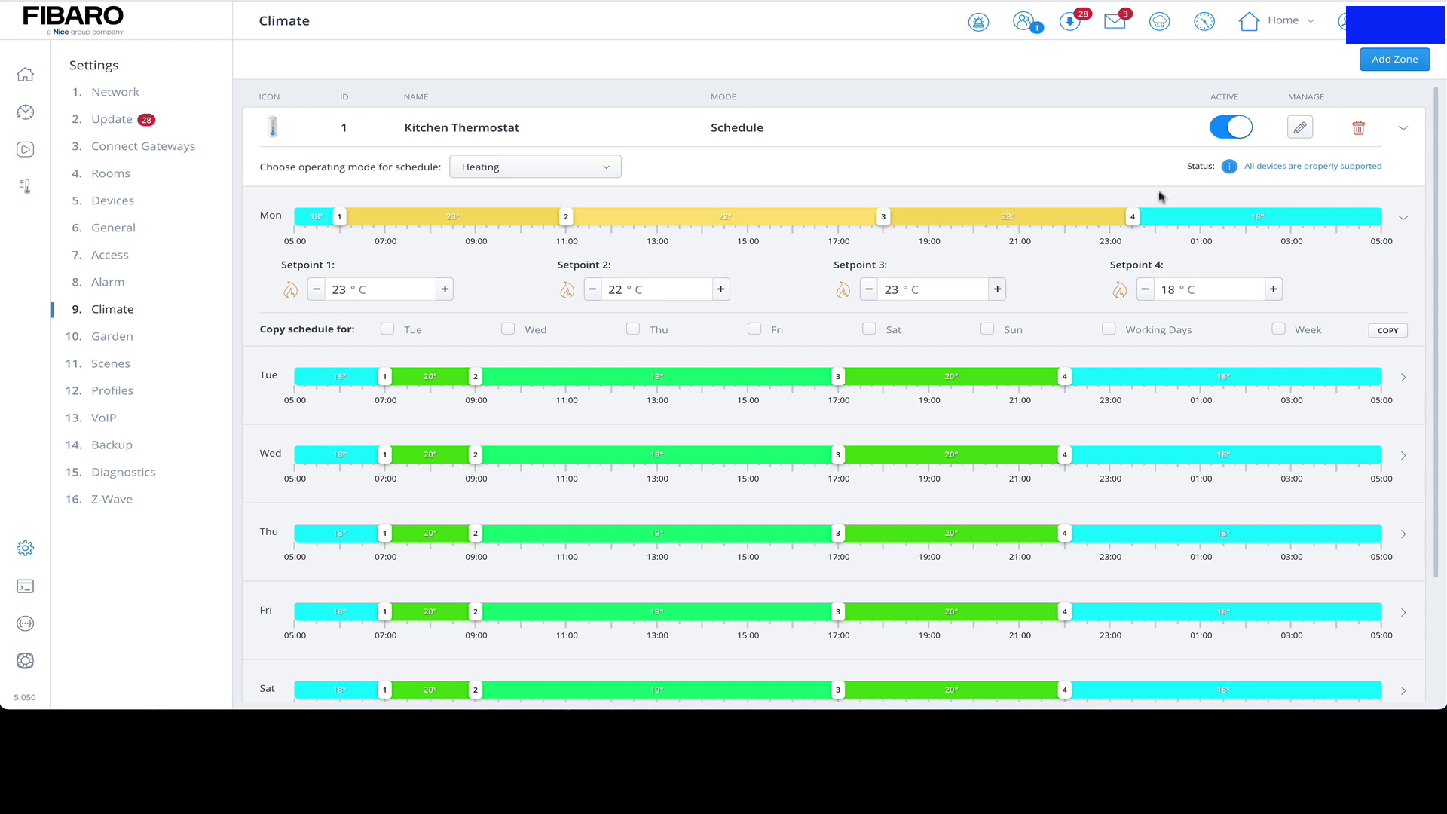
{"action": "mouse_move", "coordinate": [1133, 217]}
{"action": "left_mouse_down"}
{"action": "mouse_move", "coordinate": [1189, 219]}
{"action": "mouse_move", "coordinate": [1158, 224]}
{"action": "left_mouse_up"}
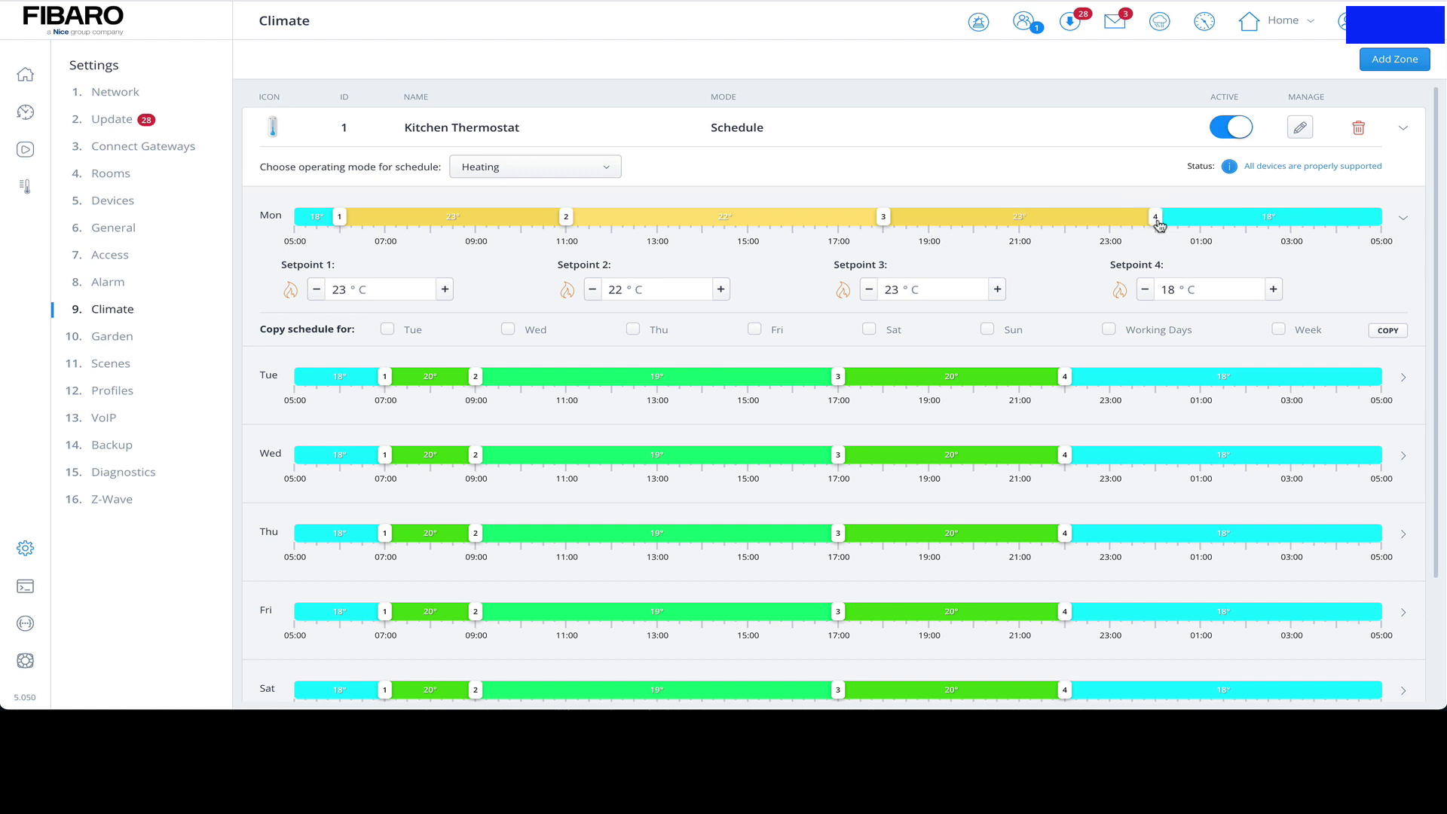
Step: Copy Monday's heating schedule to Tuesday–Friday and to Saturday and Sunday
{"action": "left_click", "coordinate": [1108, 329]}
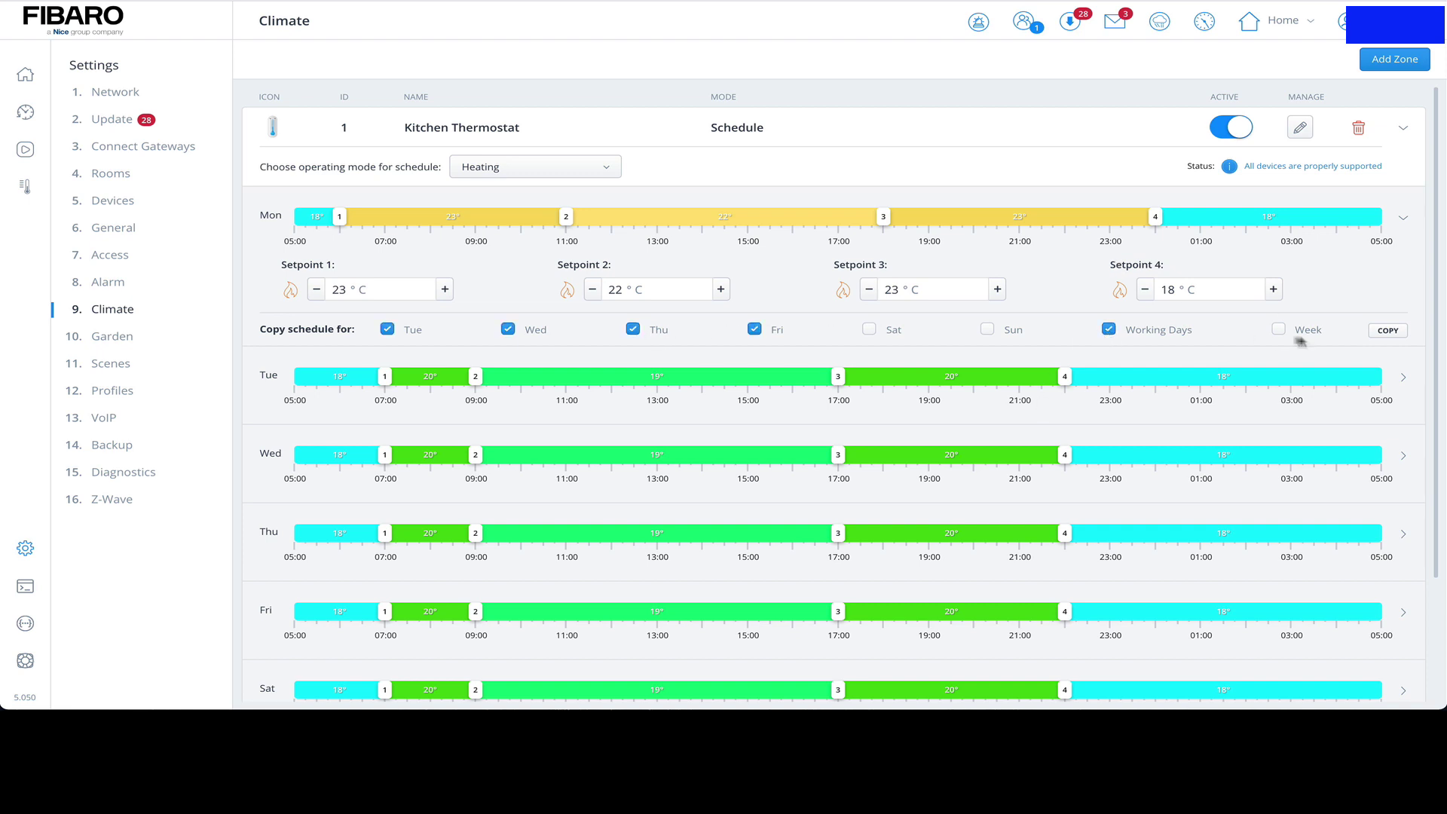
{"action": "left_click", "coordinate": [1387, 330]}
{"action": "scroll", "coordinate": [1290, 395], "scroll_direction": "down", "scroll_amount": 2}
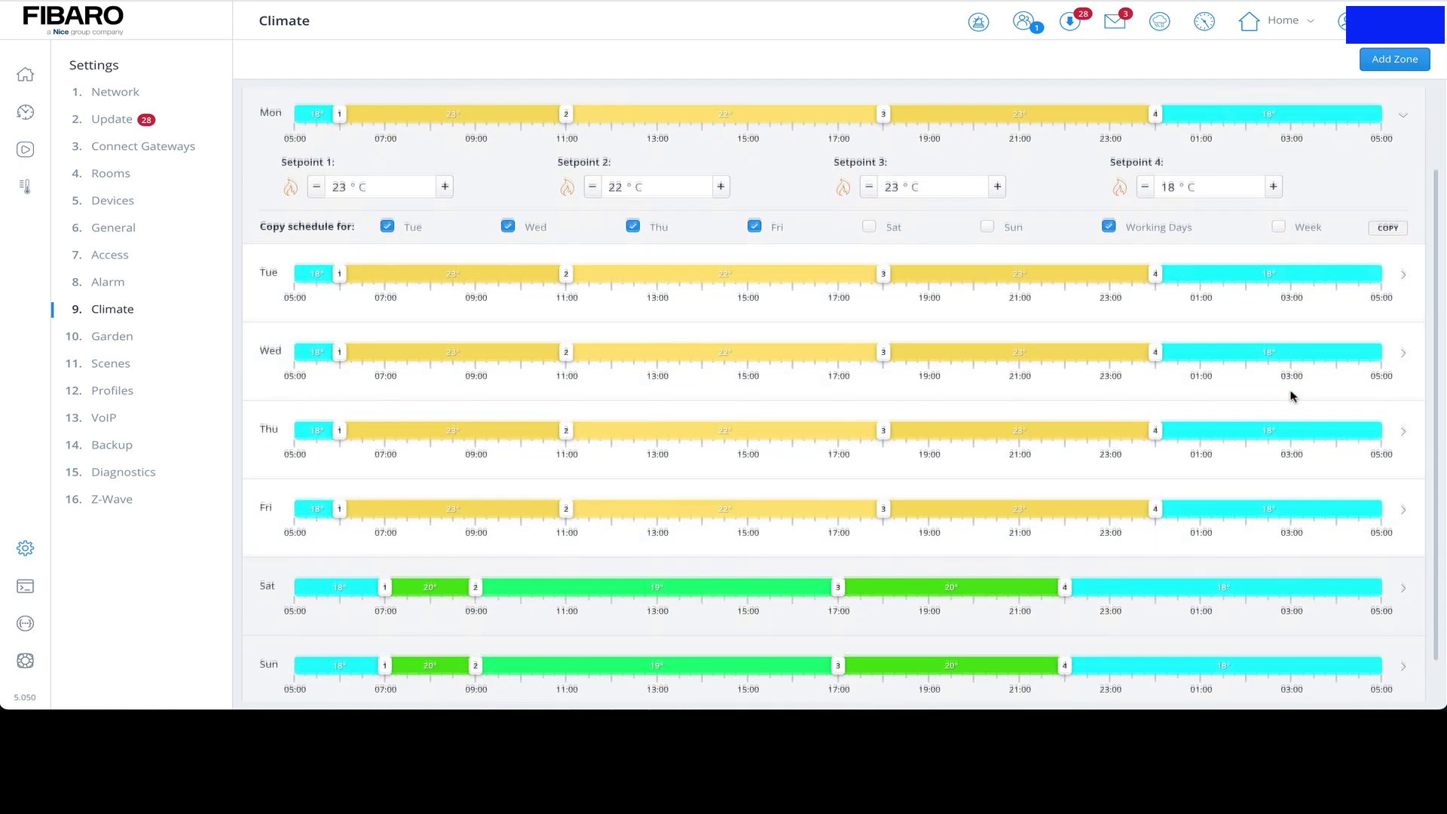
{"action": "scroll", "coordinate": [1087, 594], "scroll_direction": "up", "scroll_amount": 1}
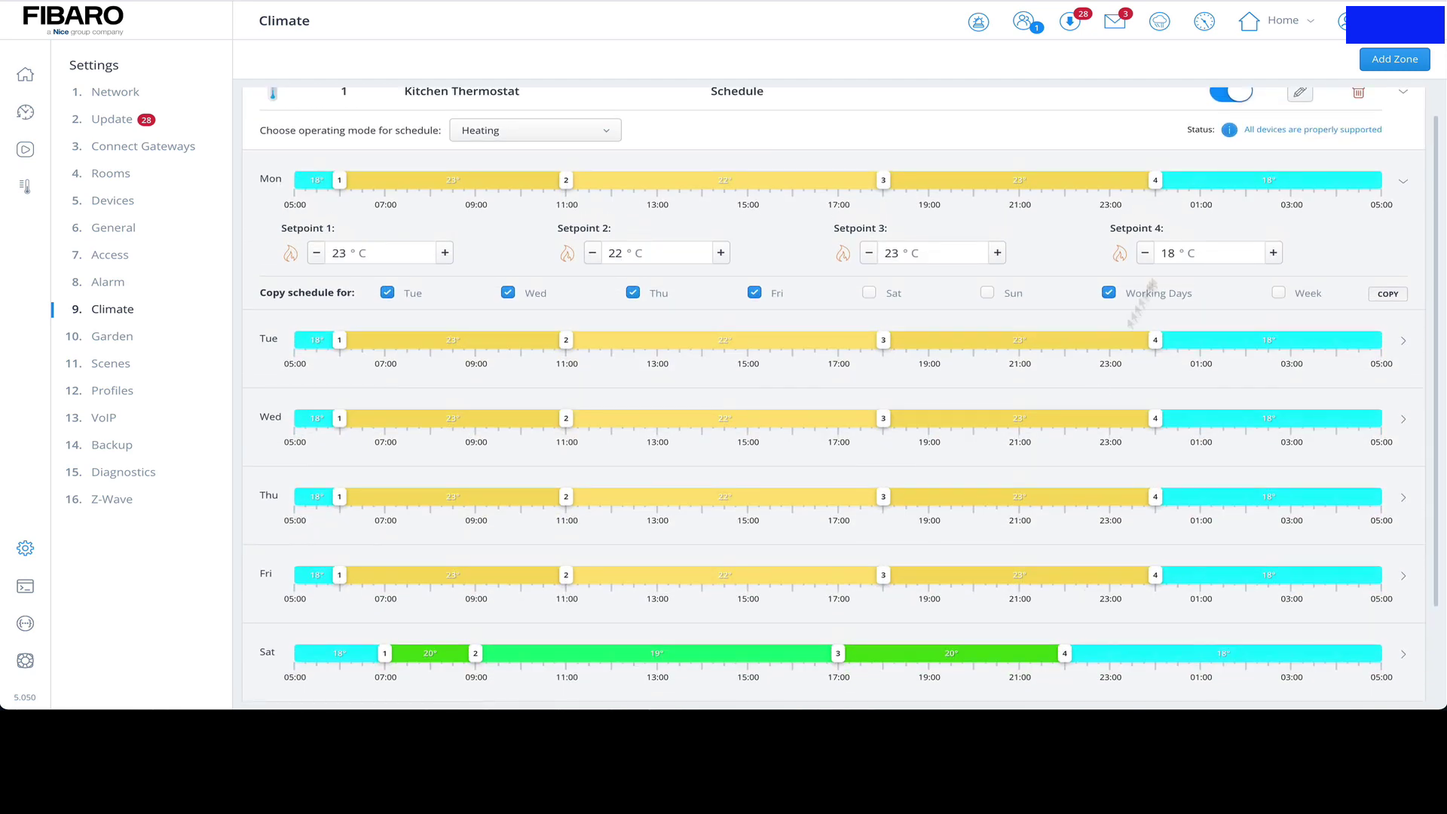
{"action": "left_click", "coordinate": [1278, 293]}
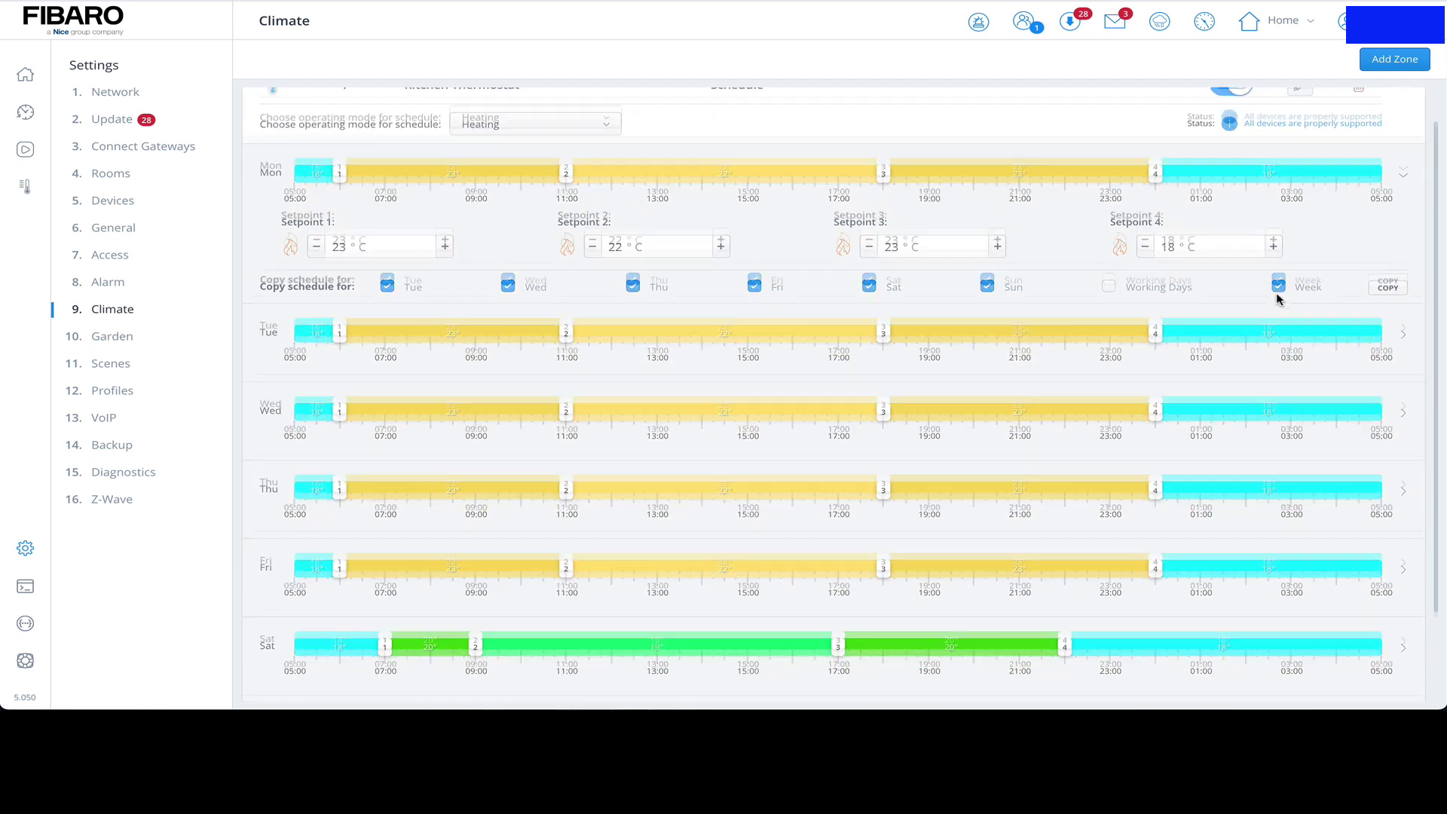
{"action": "scroll", "coordinate": [1279, 294], "scroll_direction": "down", "scroll_amount": 1}
{"action": "left_click", "coordinate": [1388, 228]}
Step: Save the updated Kitchen Thermostat weekly schedule
{"action": "scroll", "coordinate": [1190, 294], "scroll_direction": "up", "scroll_amount": 1}
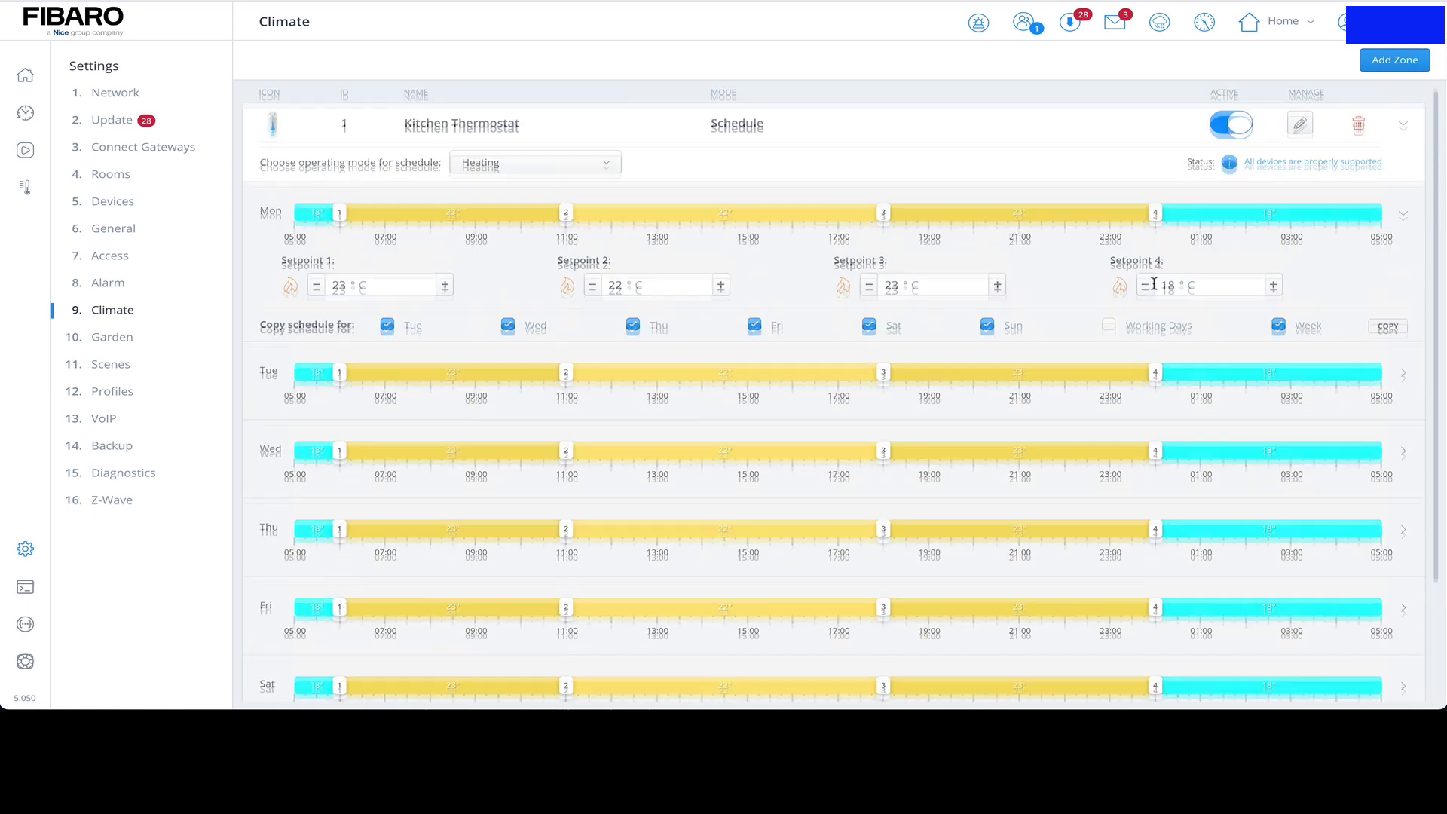
{"action": "scroll", "coordinate": [1153, 287], "scroll_direction": "down", "scroll_amount": 1}
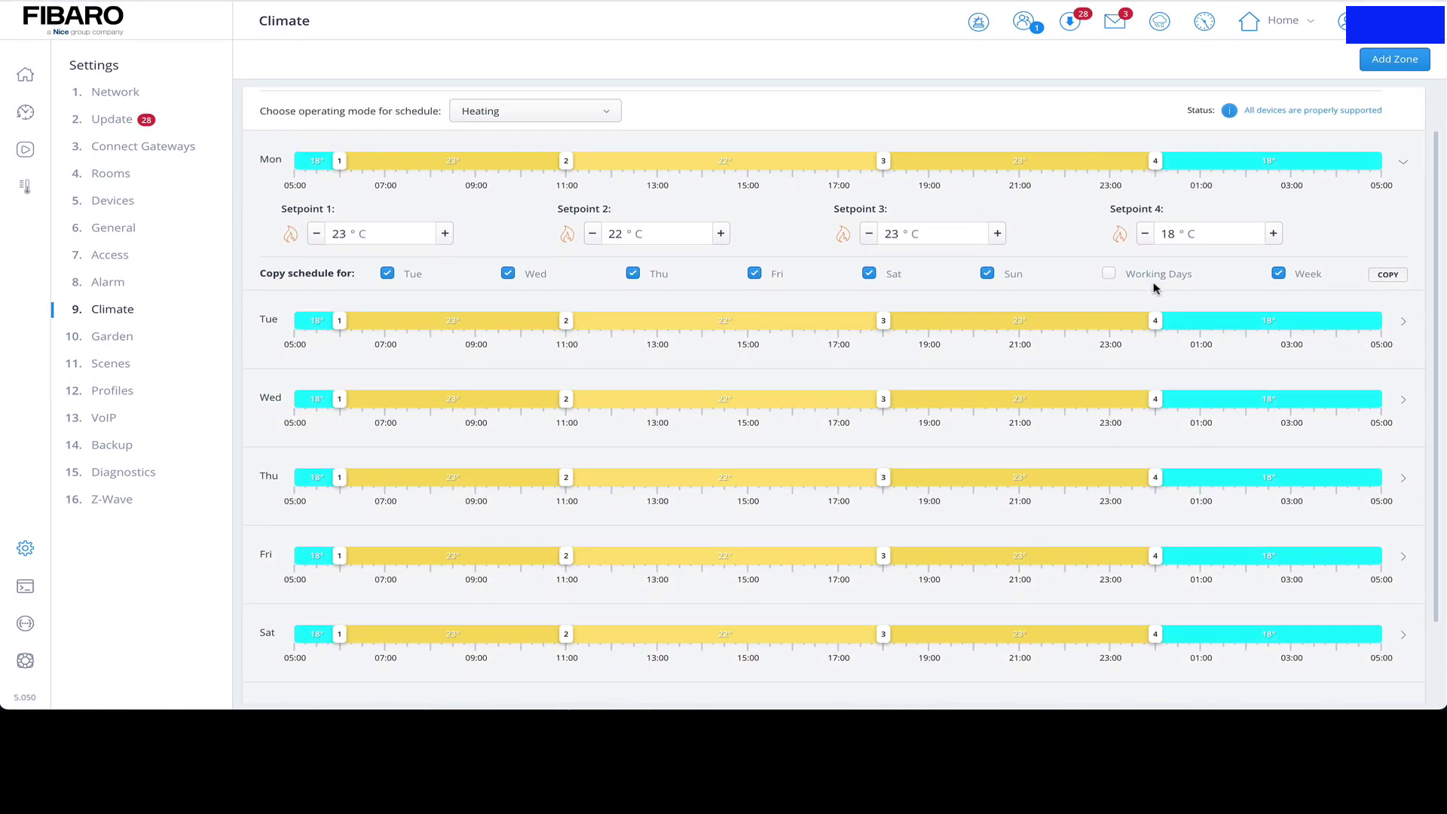
{"action": "scroll", "coordinate": [1153, 285], "scroll_direction": "down", "scroll_amount": 2}
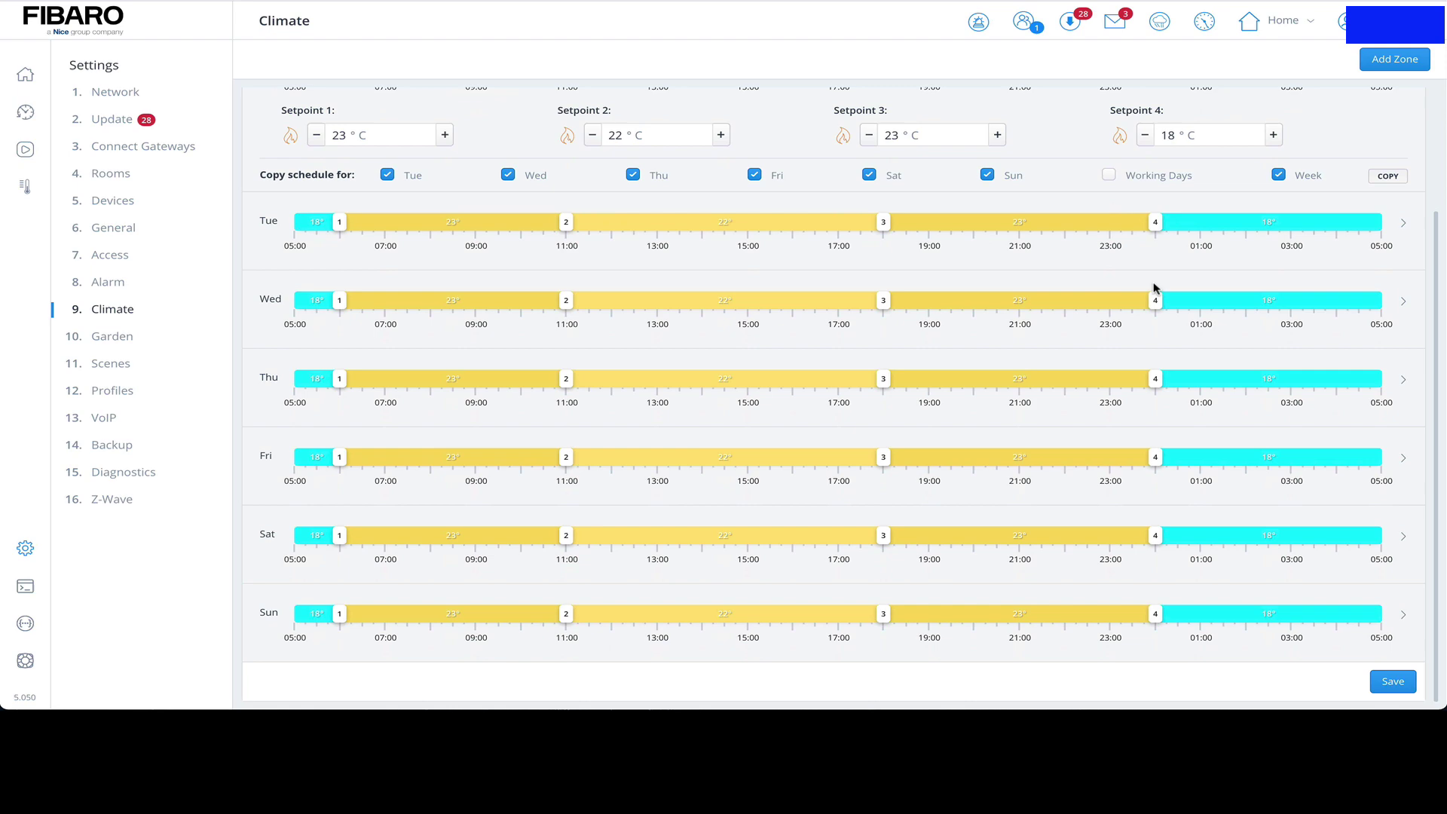
{"action": "left_click", "coordinate": [1392, 680]}
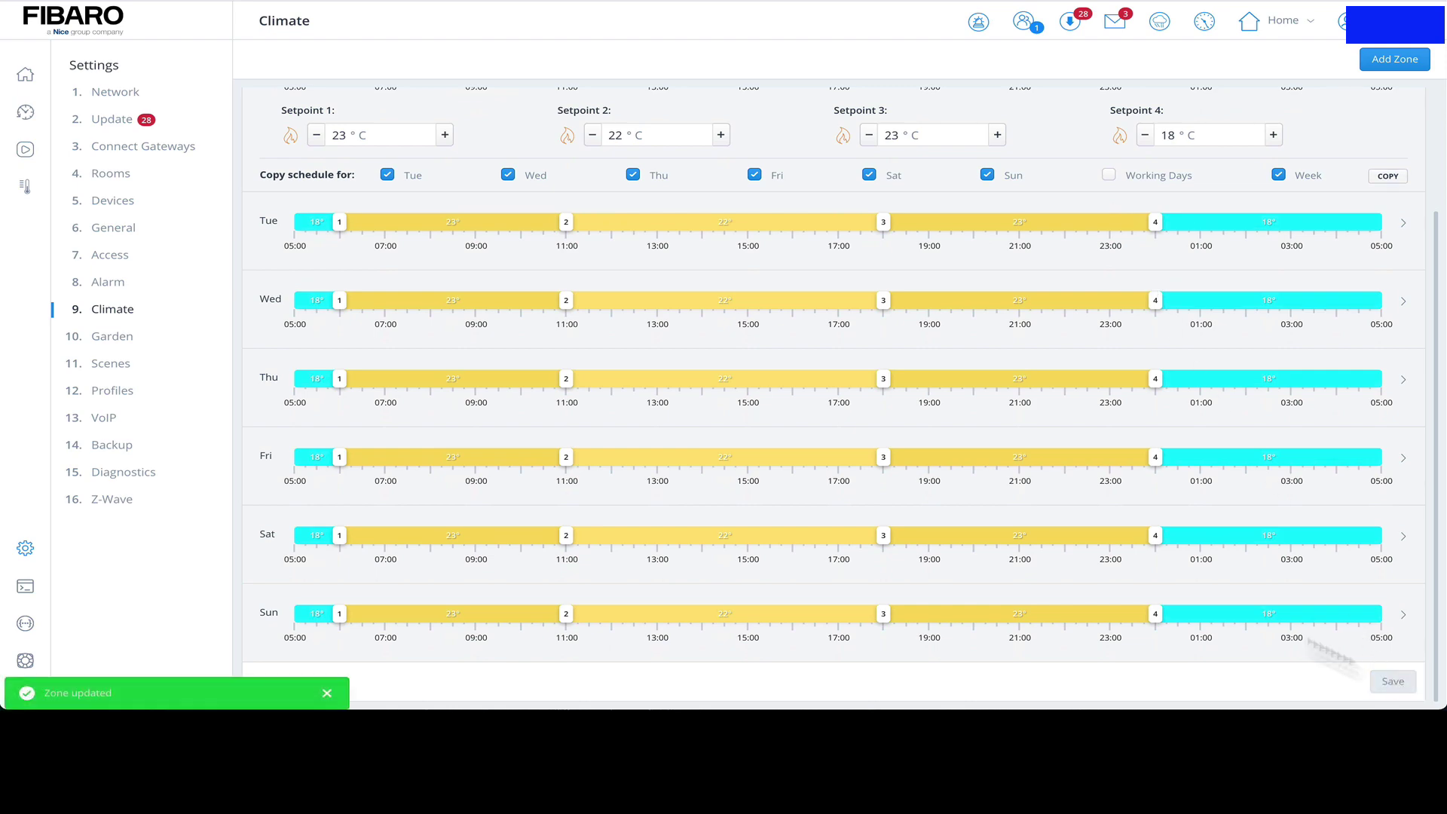
{"action": "scroll", "coordinate": [974, 420], "scroll_direction": "up", "scroll_amount": 2}
{"action": "scroll", "coordinate": [974, 421], "scroll_direction": "up", "scroll_amount": 1}
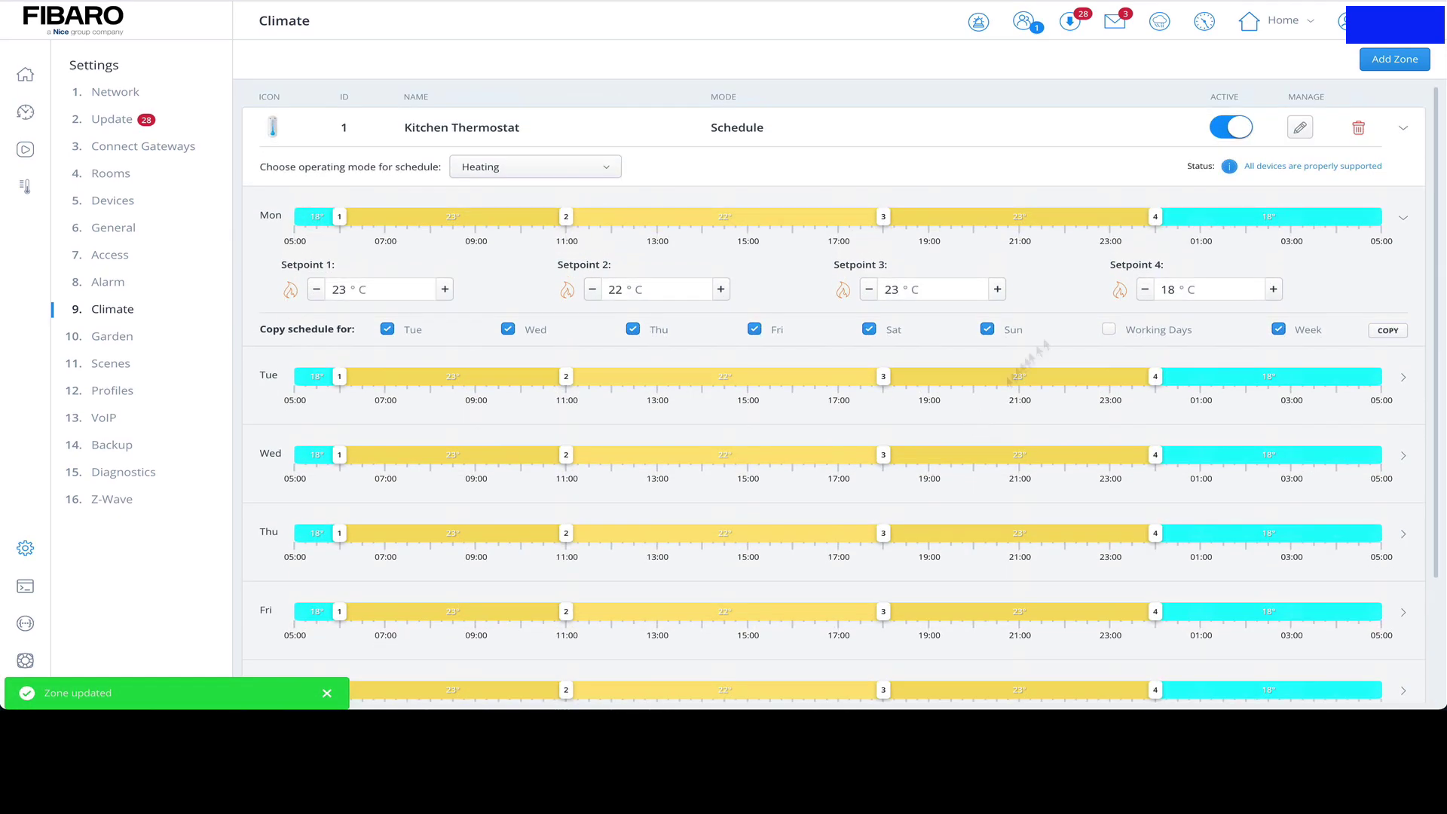
Step: Collapse the Kitchen Thermostat zone details and go to the whole-house Dashboard
{"action": "left_click", "coordinate": [1399, 131]}
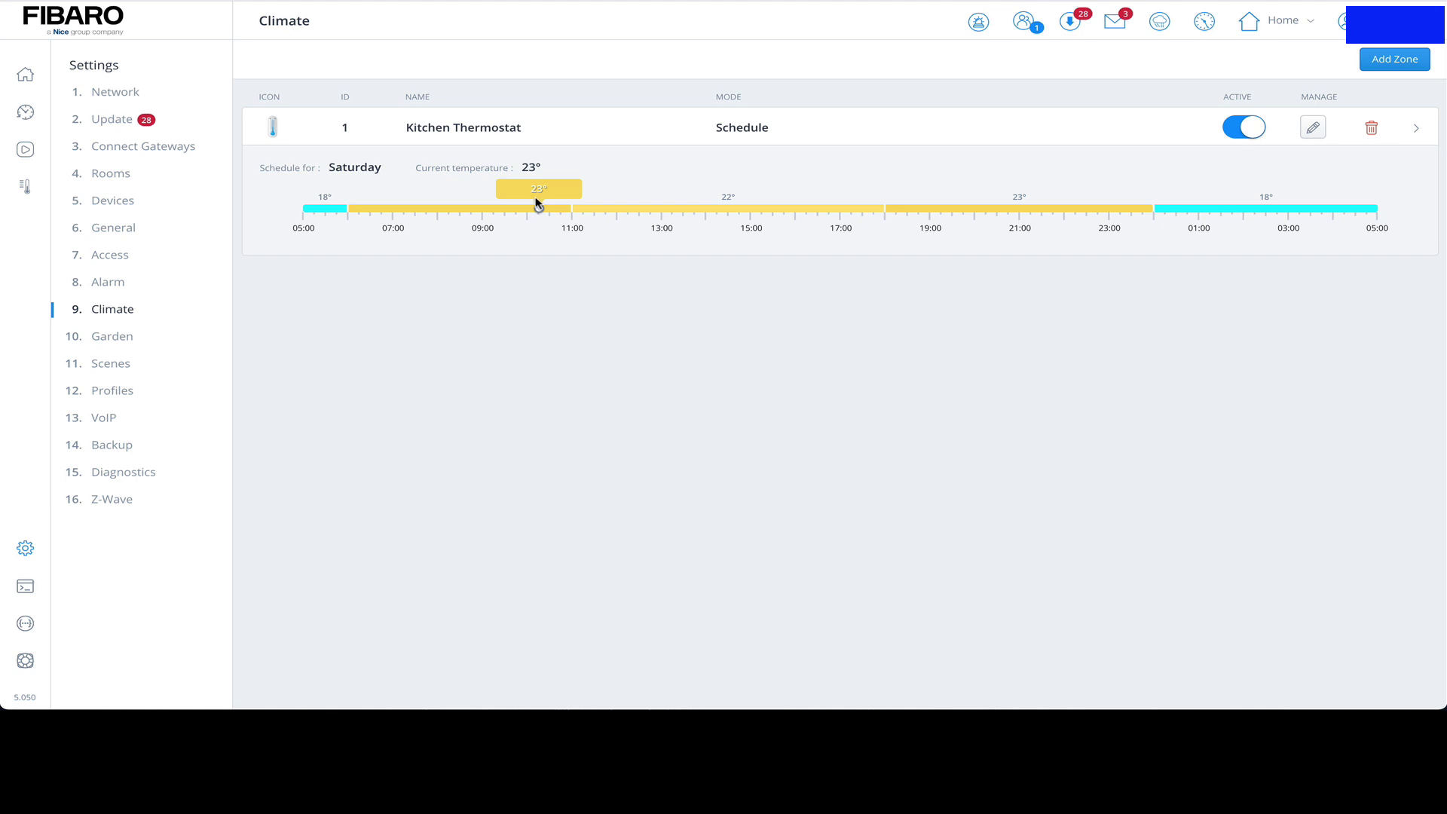
{"action": "left_click", "coordinate": [25, 79]}
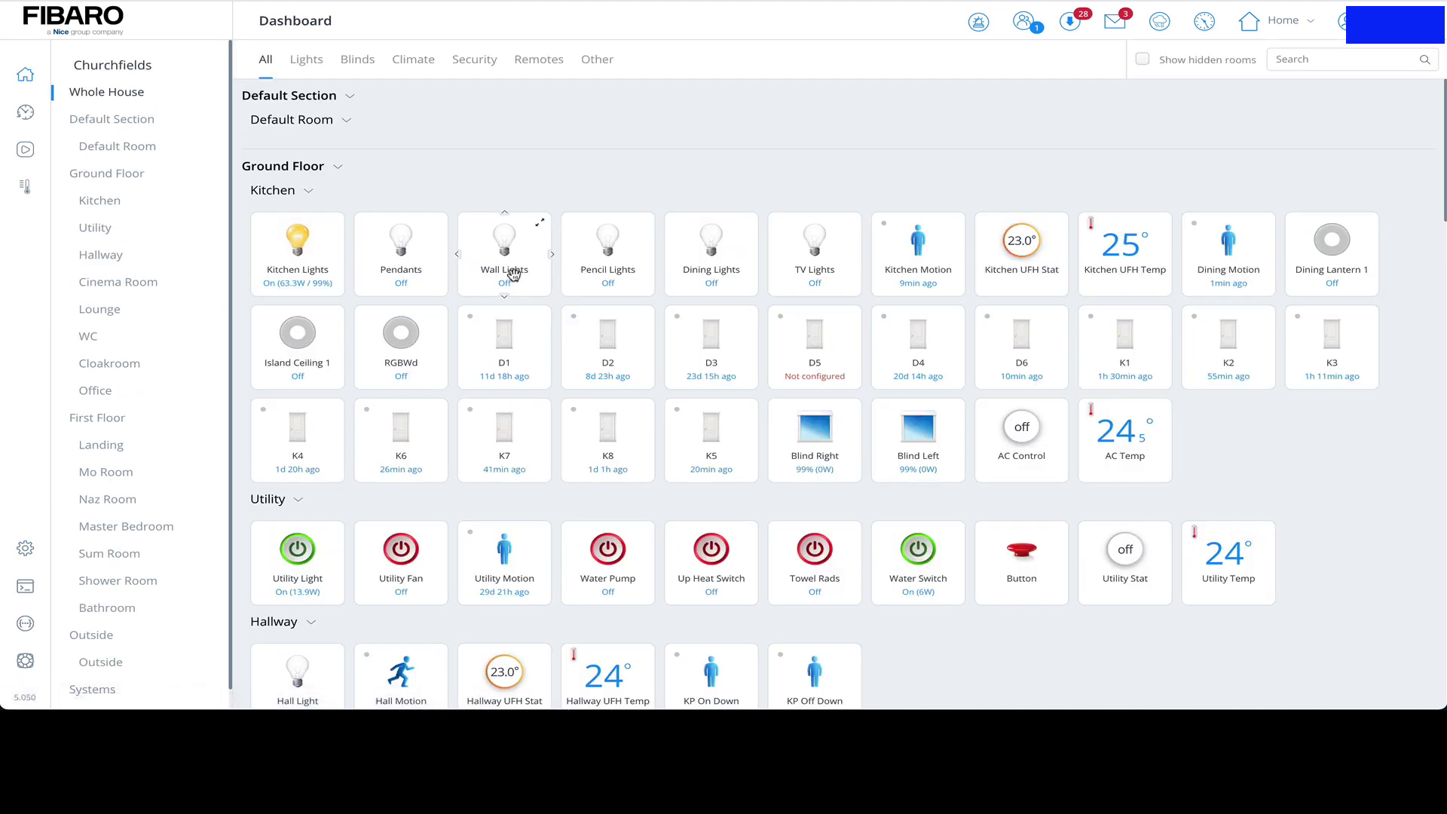
{"action": "scroll", "coordinate": [513, 274], "scroll_direction": "down", "scroll_amount": 15}
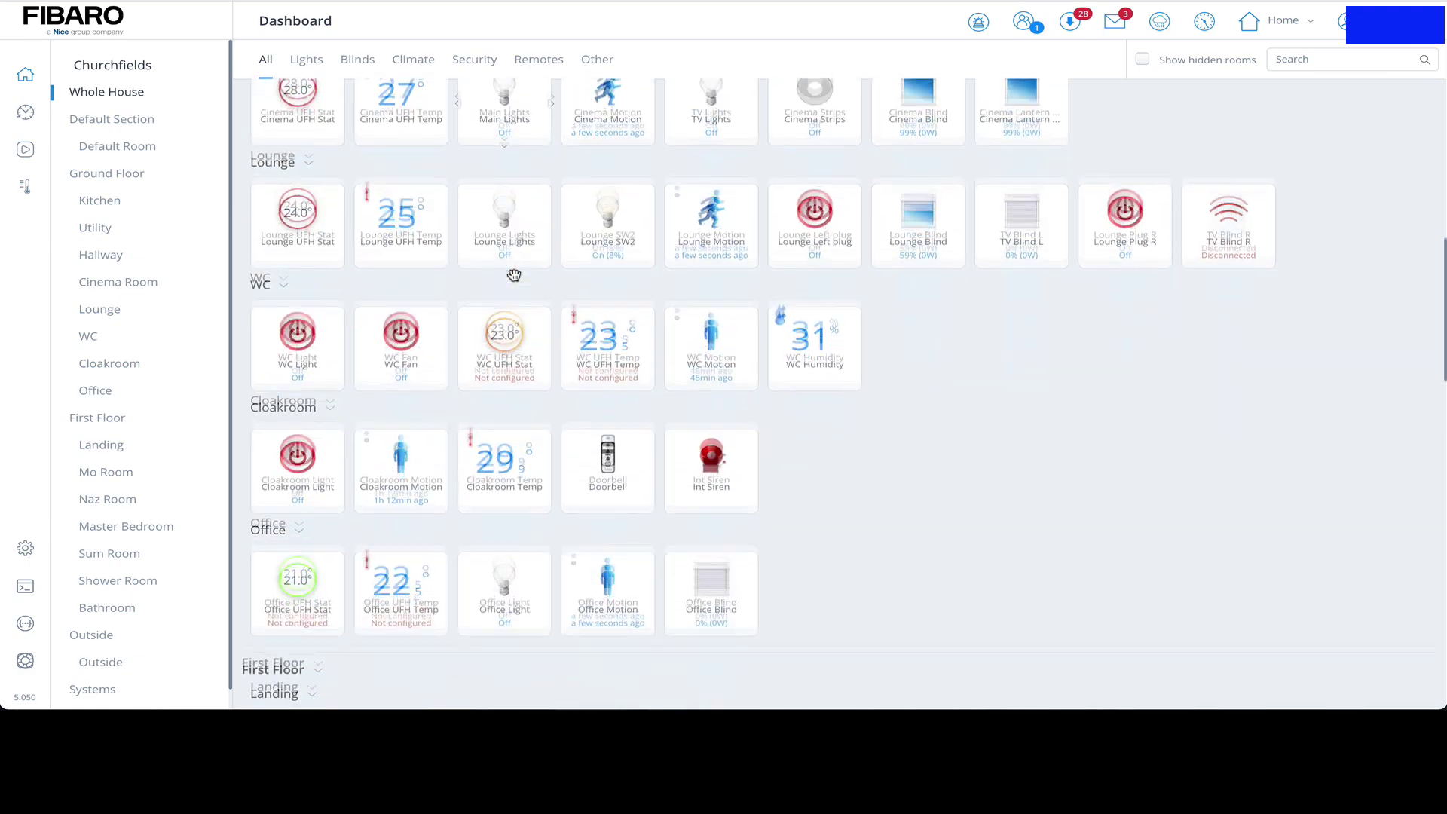
{"action": "scroll", "coordinate": [513, 273], "scroll_direction": "up", "scroll_amount": 20}
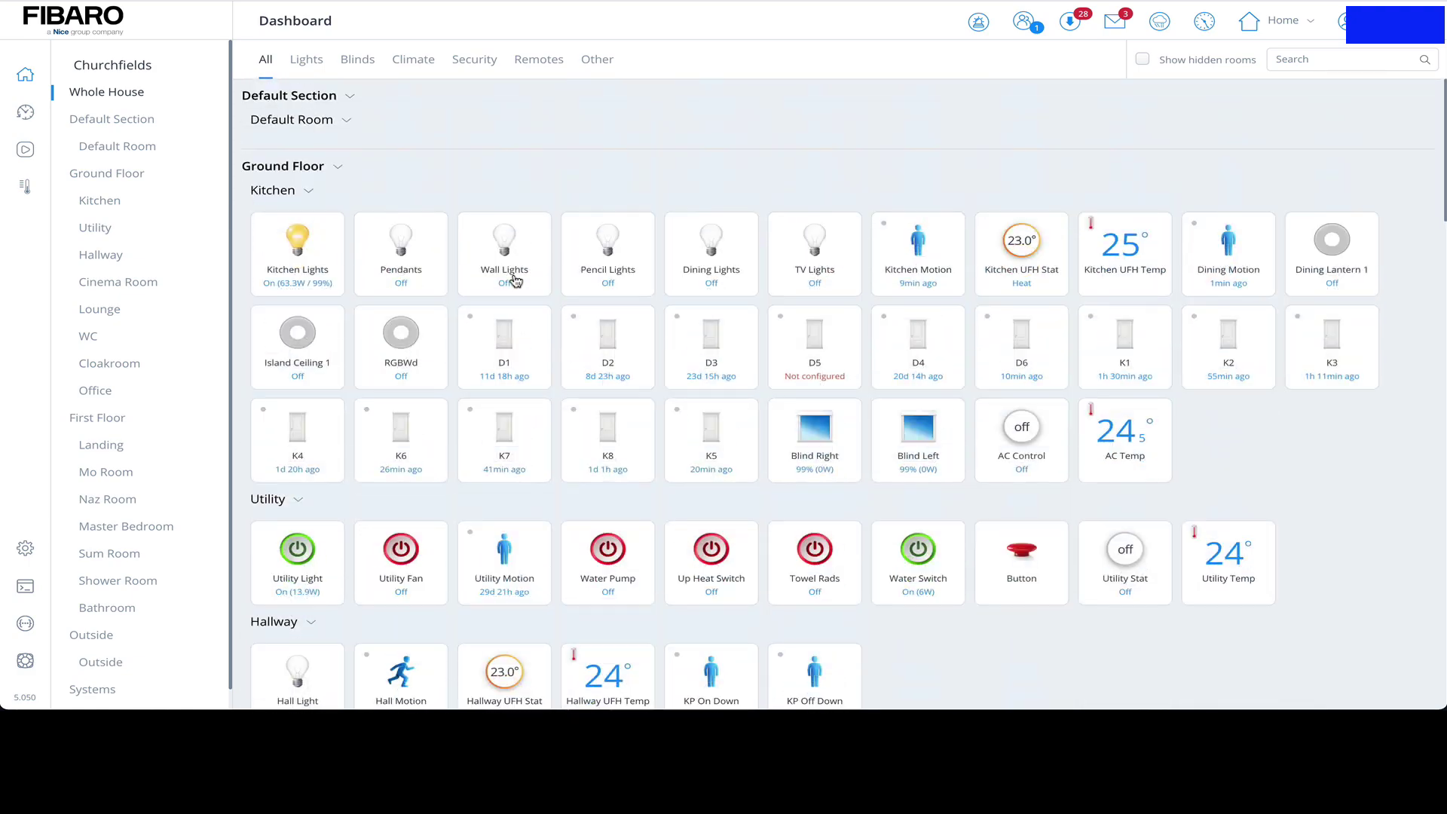
{"action": "mouse_move", "coordinate": [1053, 254]}
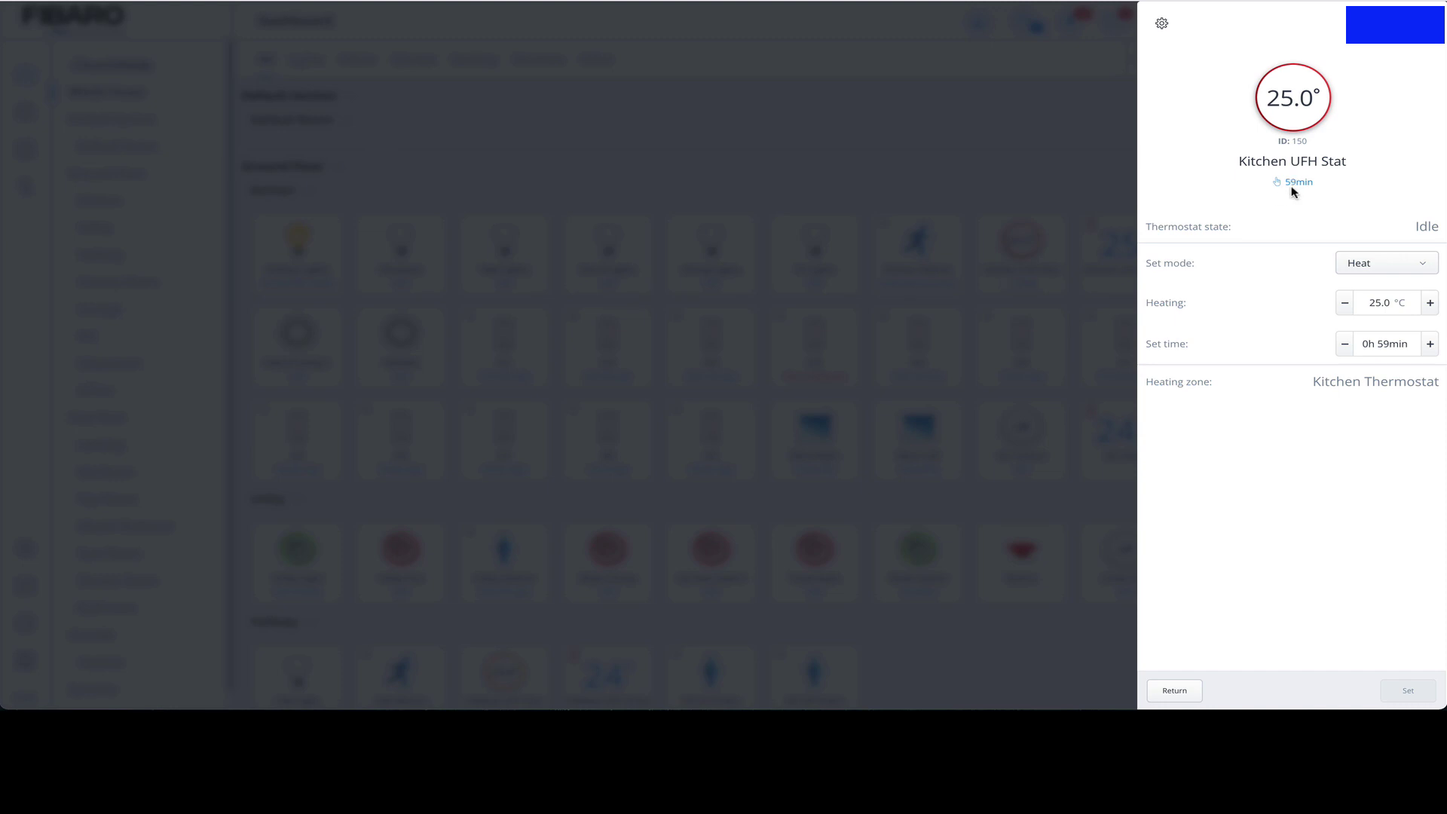
Step: Close the Kitchen UFH Stat panel to return to the Dashboard
{"action": "left_click", "coordinate": [1416, 45]}
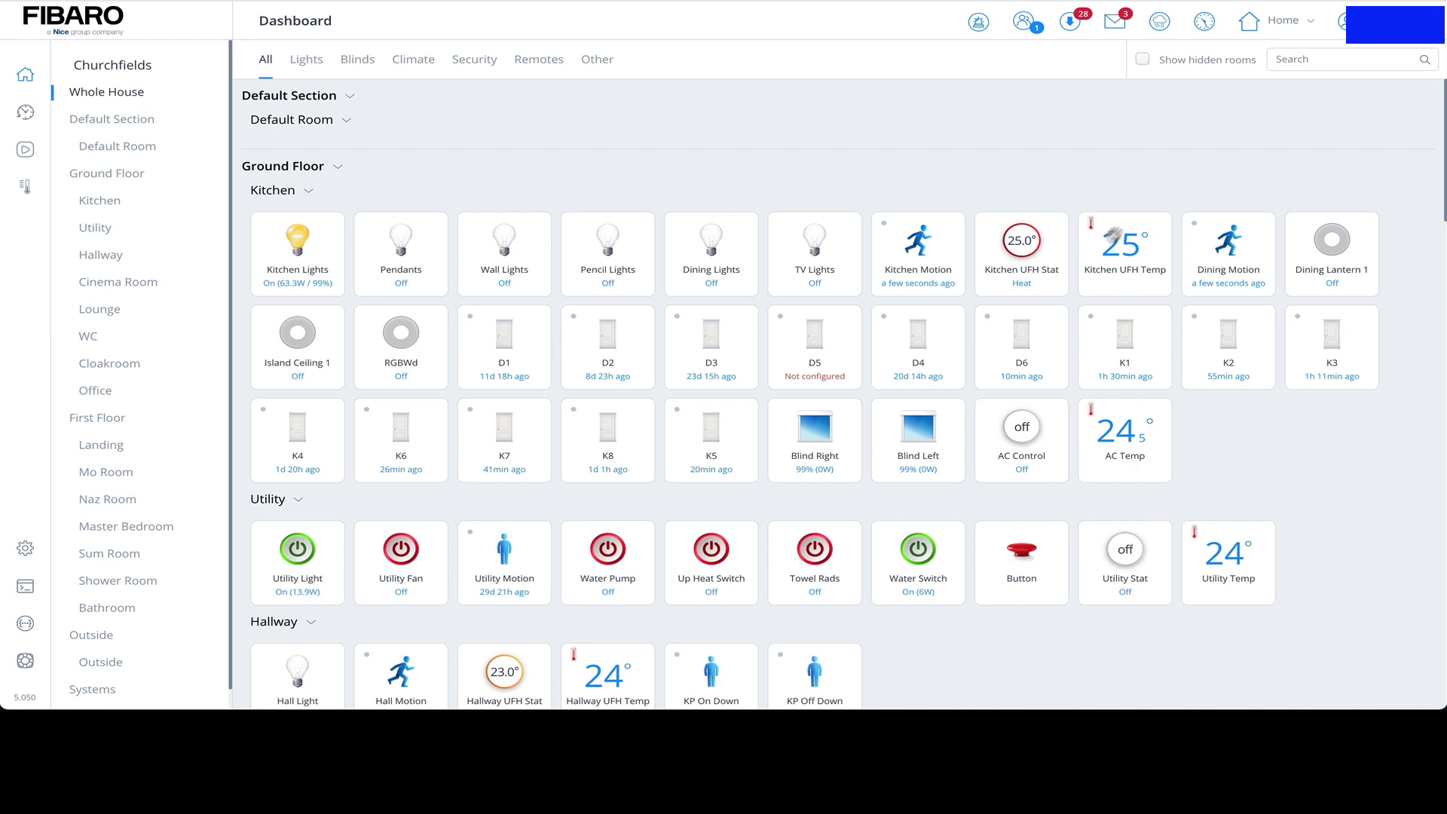